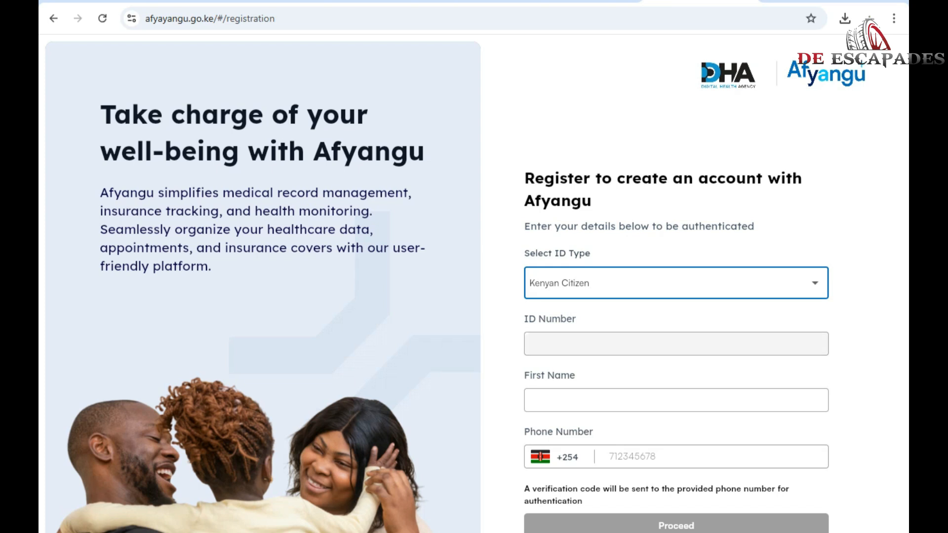
Enter the national ID number, first name and phone number, then submit to request a verification code
click(538, 343)
click(537, 343)
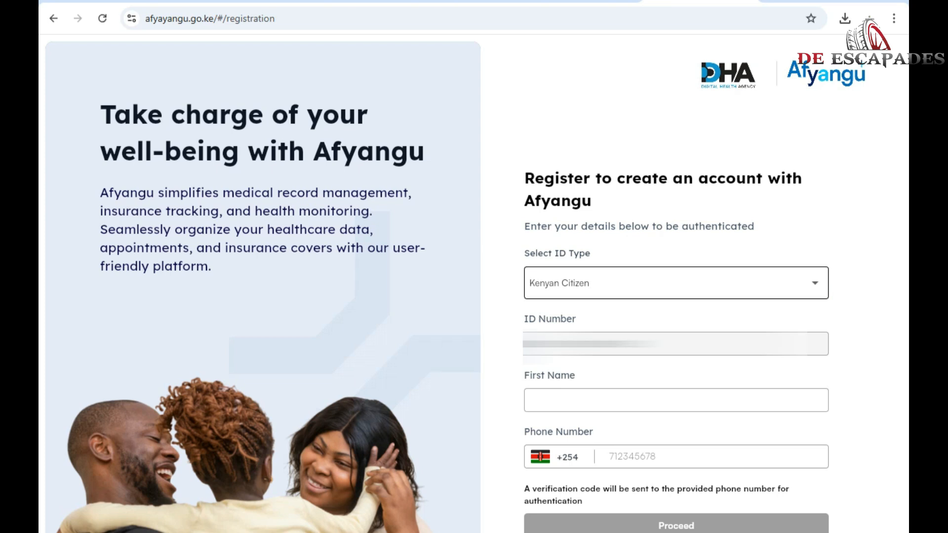
click(538, 401)
text(clinton)
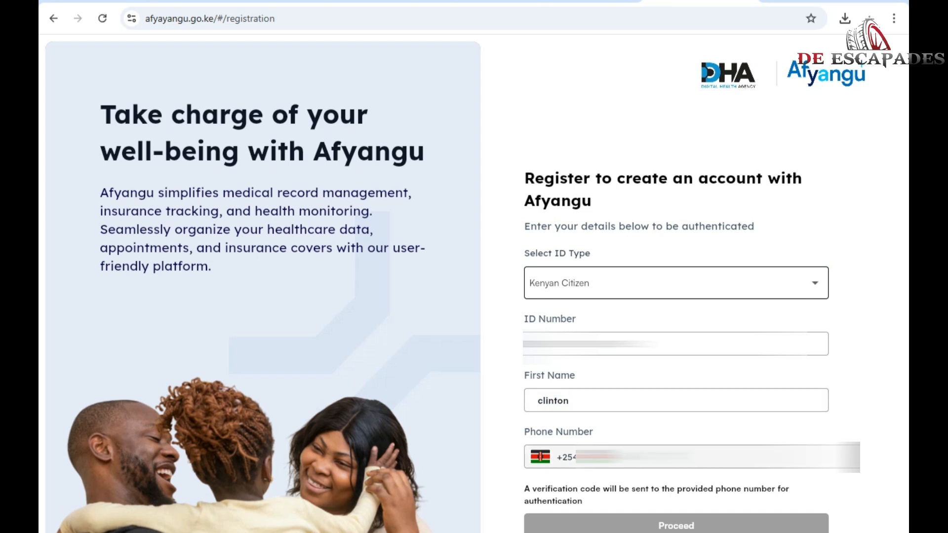
text(0)
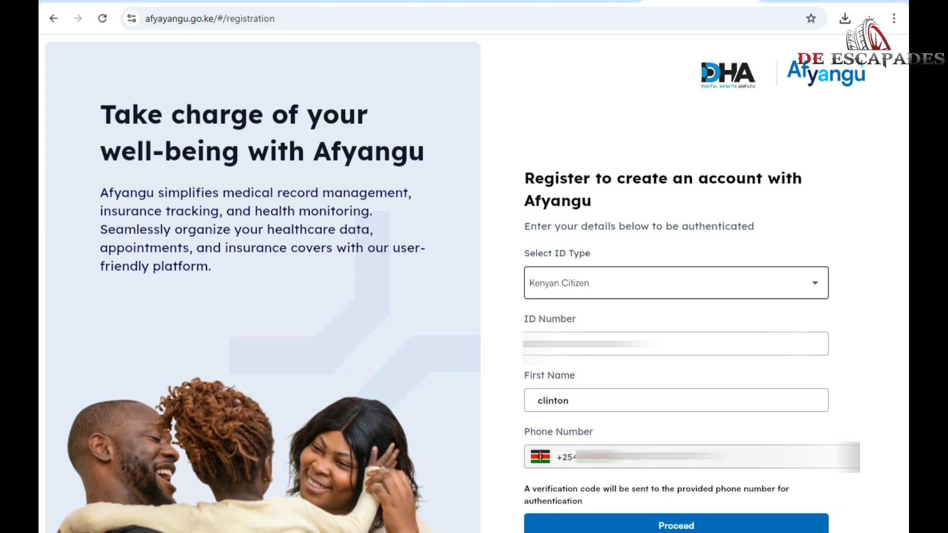
click(676, 525)
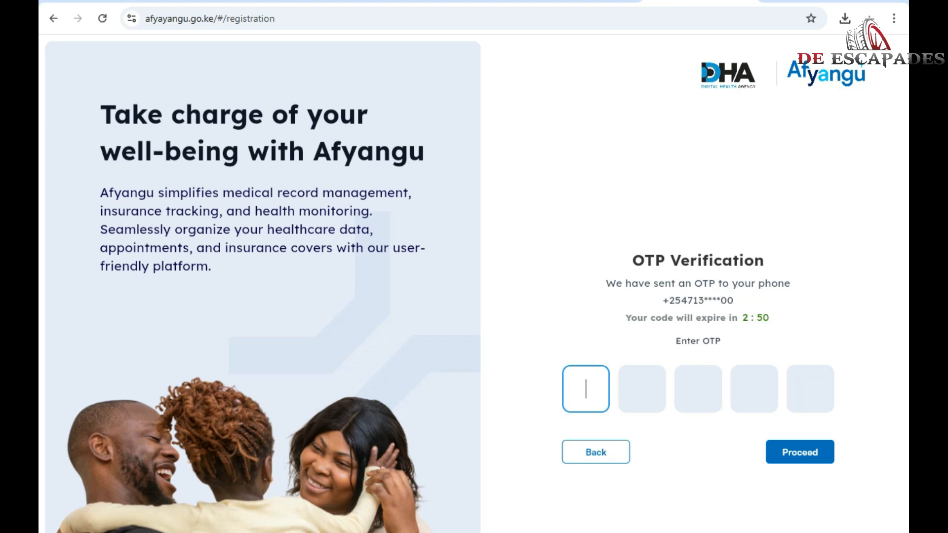
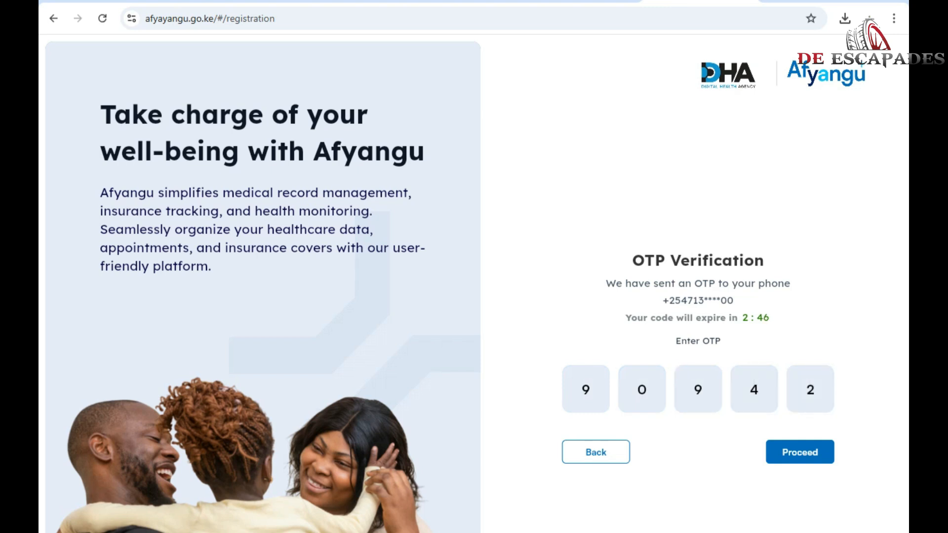
Verify the phone with the one-time code and create a confirmed 4-digit login PIN
key(Return)
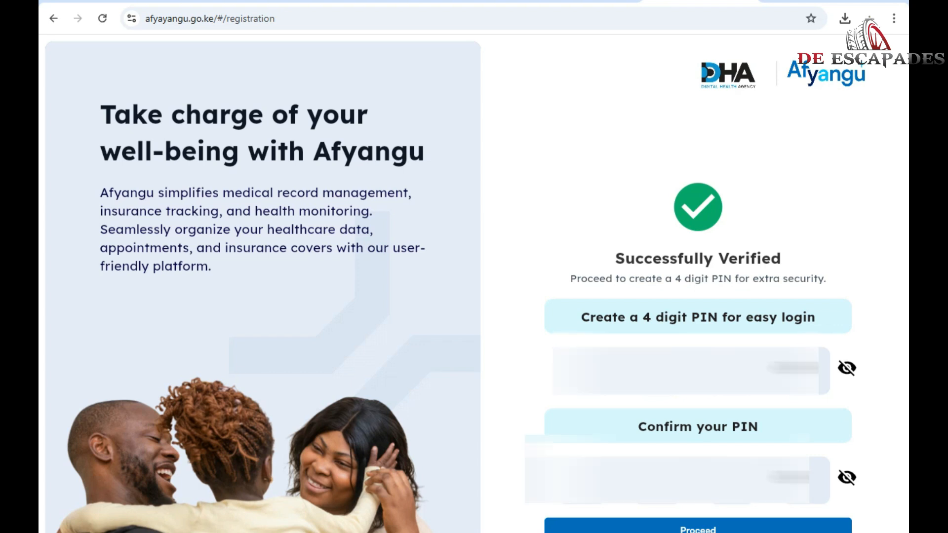
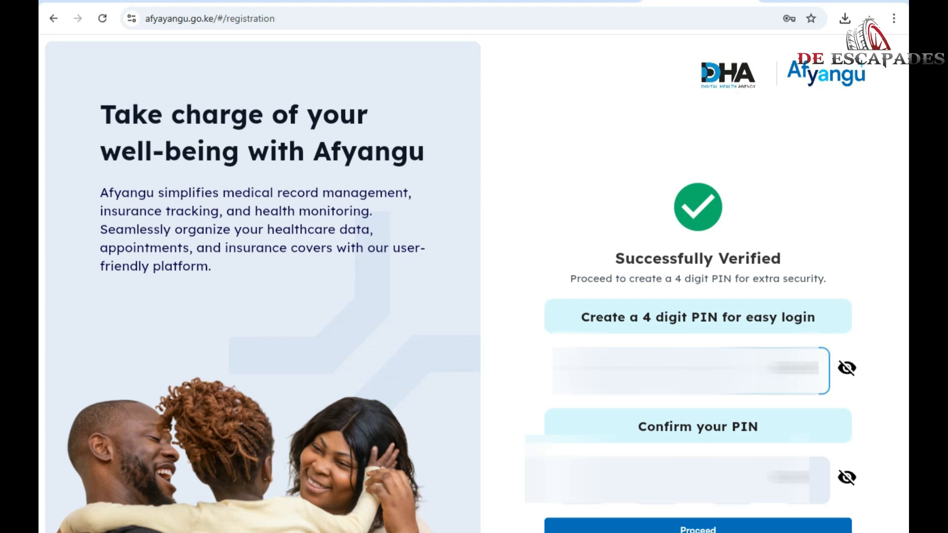
click(583, 480)
text(****)
click(698, 528)
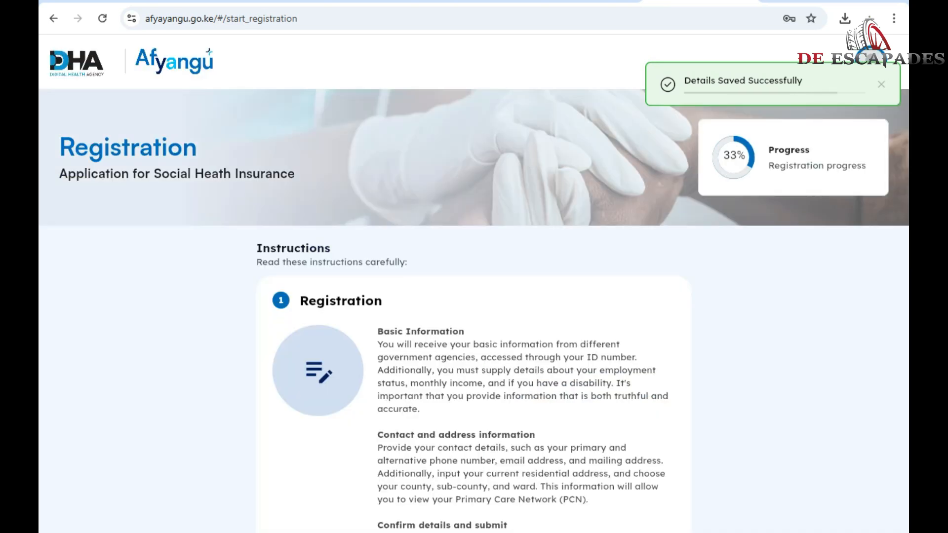
Set employment status to Self Employed and civil status to Single in Personal Information
scroll(474, 306, down, 15)
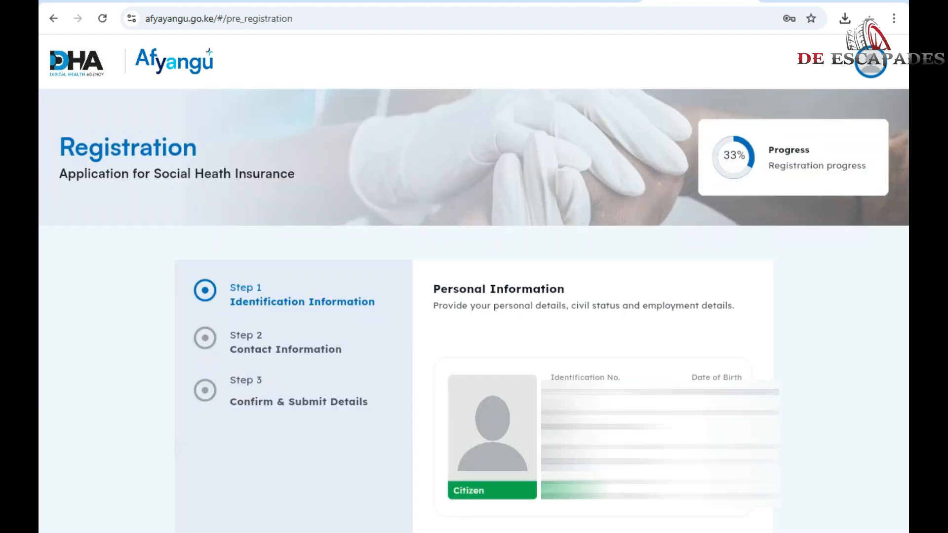
scroll(592, 306, down, 10)
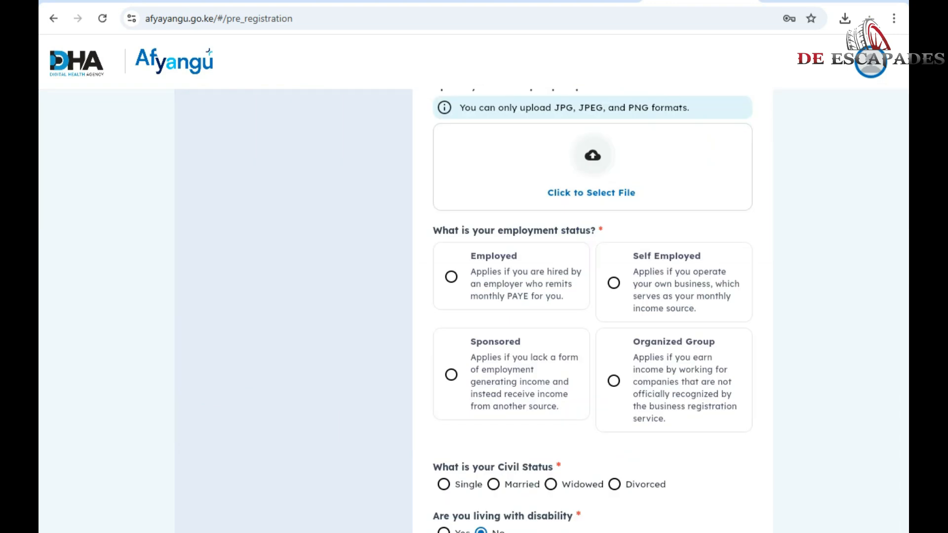
click(614, 283)
click(444, 484)
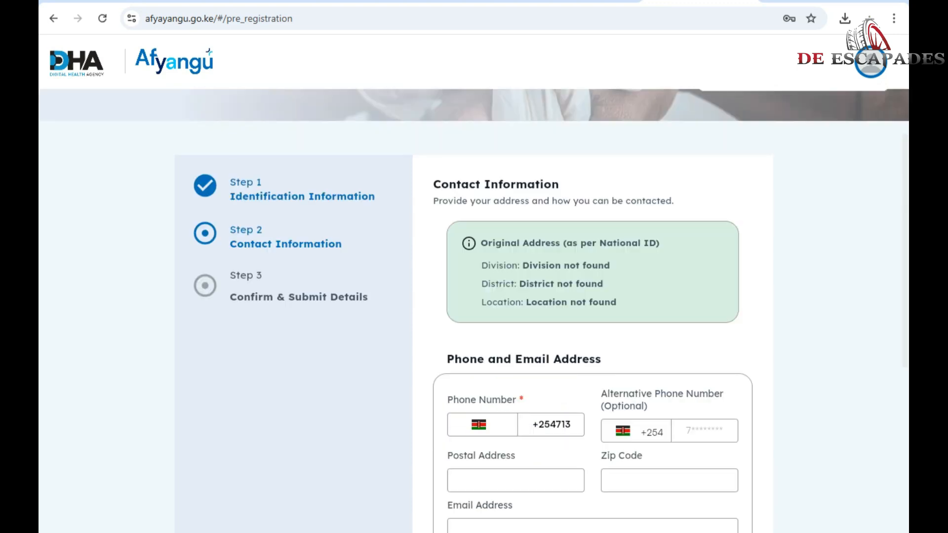
Fill postal address 232, zip code 00232 and residential address RUIRU
scroll(474, 296, down, 1)
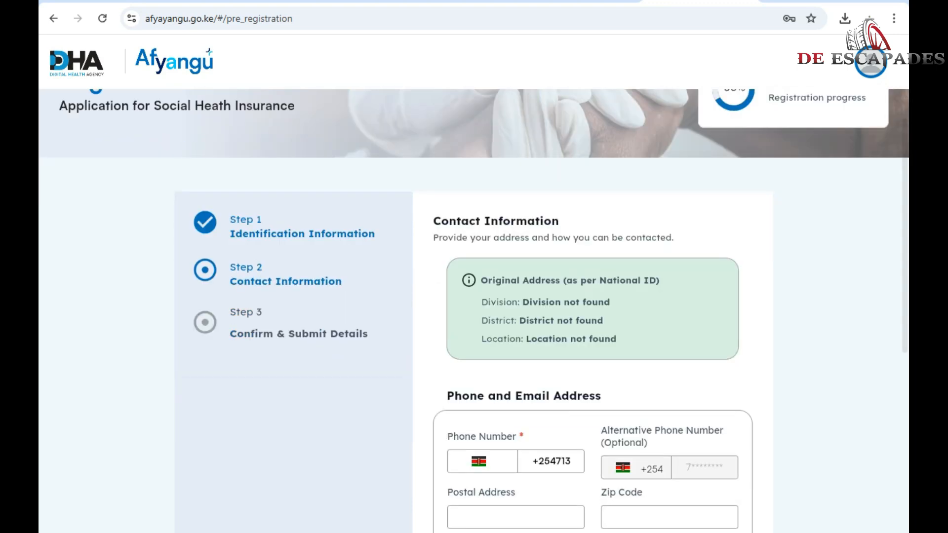
scroll(669, 468, down, 2)
click(516, 381)
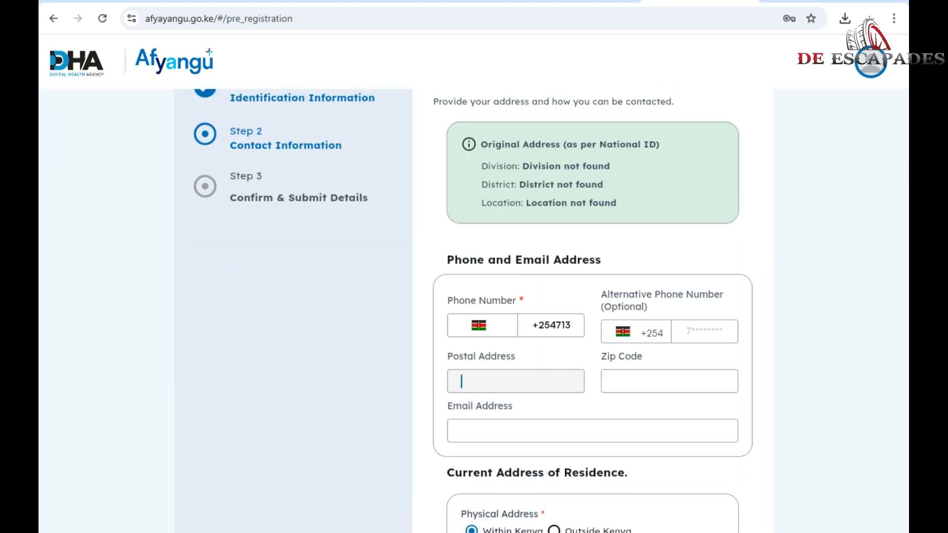
text(232)
key(Tab)
text(00232)
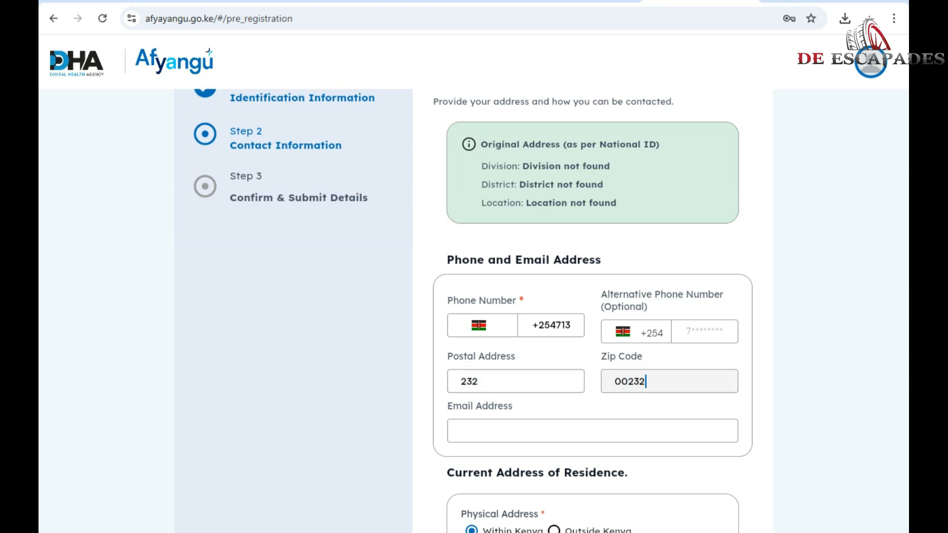
scroll(593, 311, down, 1)
scroll(593, 382, down, 2)
click(593, 381)
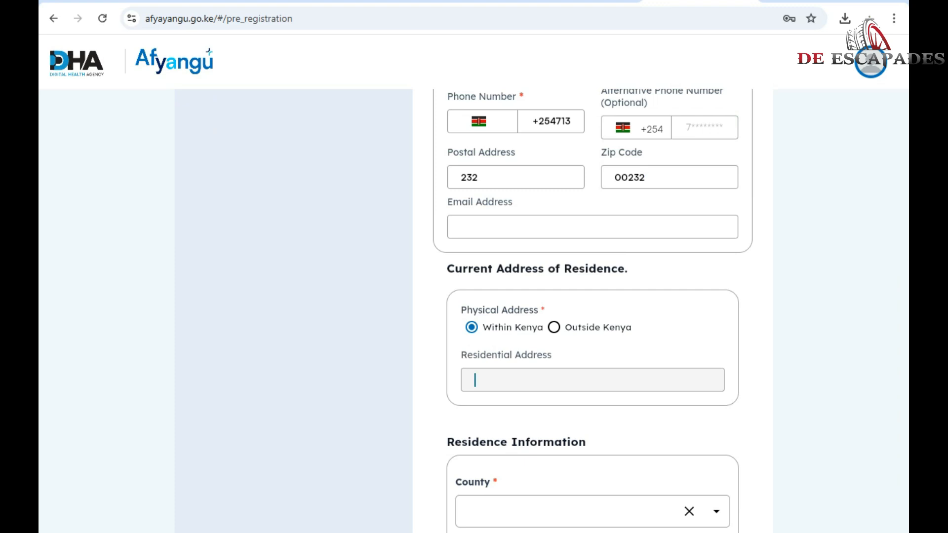
text(RUIRU)
Choose county KIAMBU, sub-county RUIRU and ward BIASHARA
scroll(593, 379, down, 3)
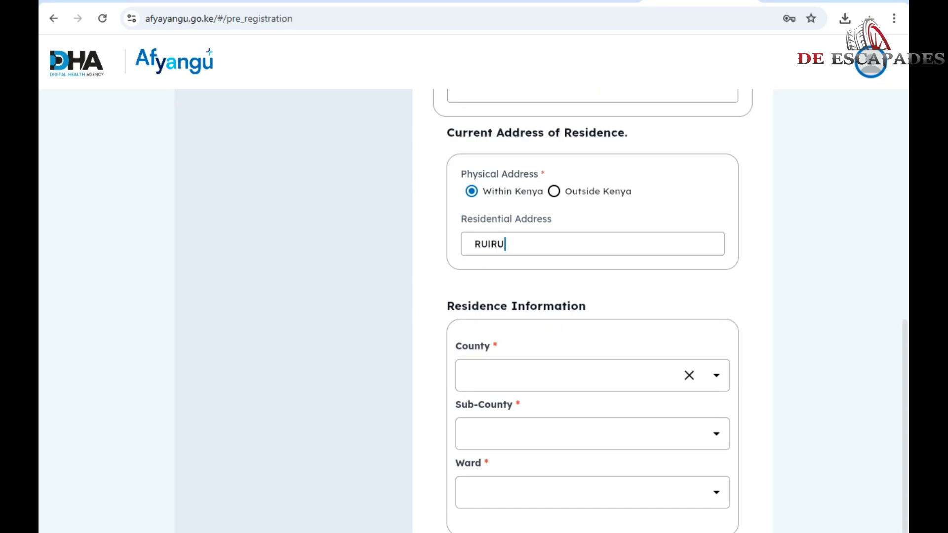
click(593, 377)
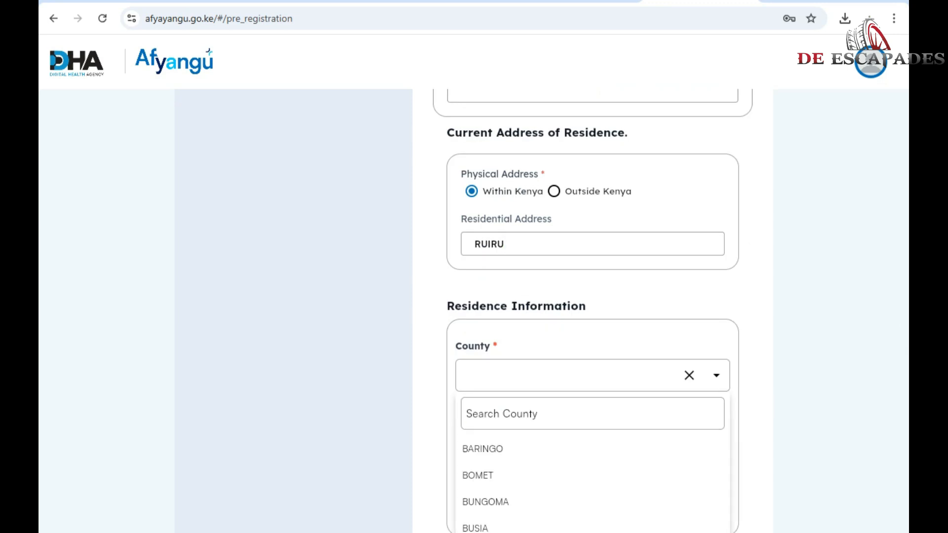
scroll(593, 479, down, 2)
scroll(593, 479, down, 4)
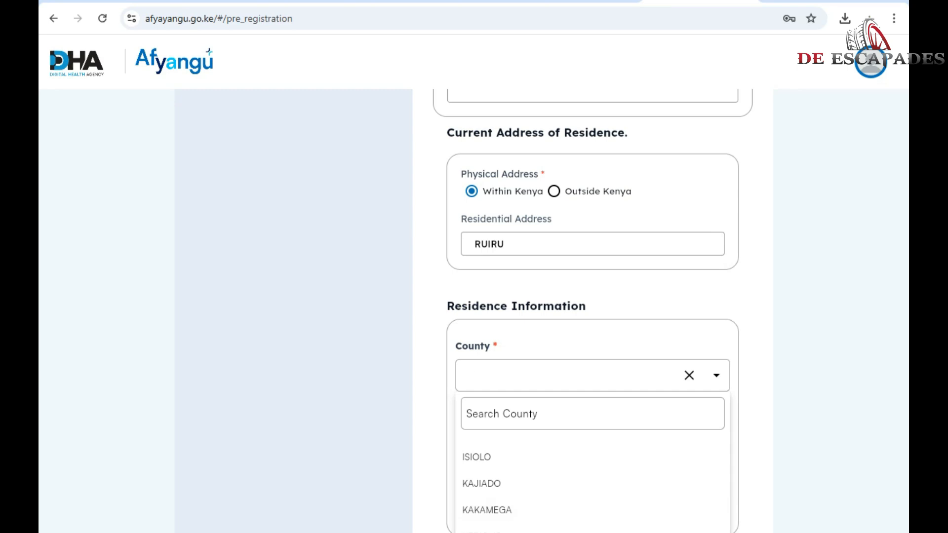
click(484, 532)
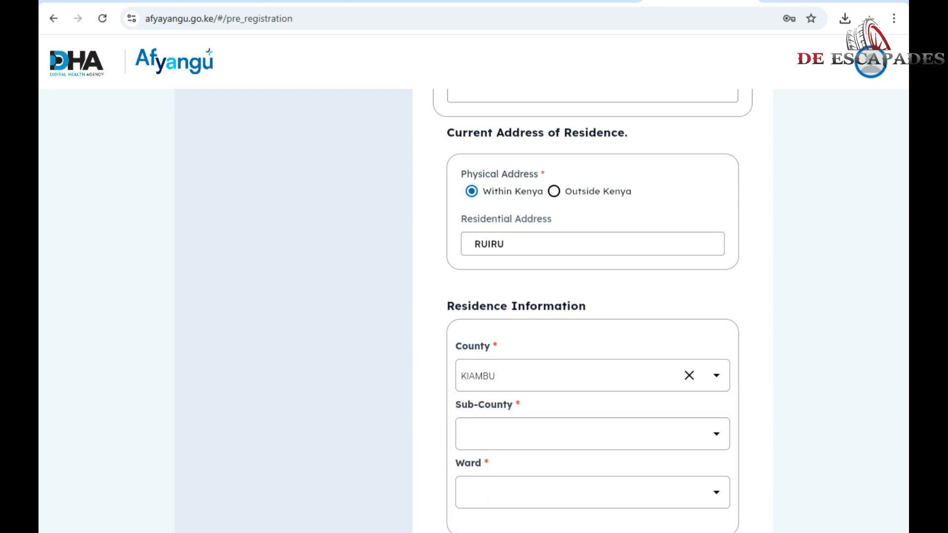
click(592, 434)
click(484, 532)
click(592, 492)
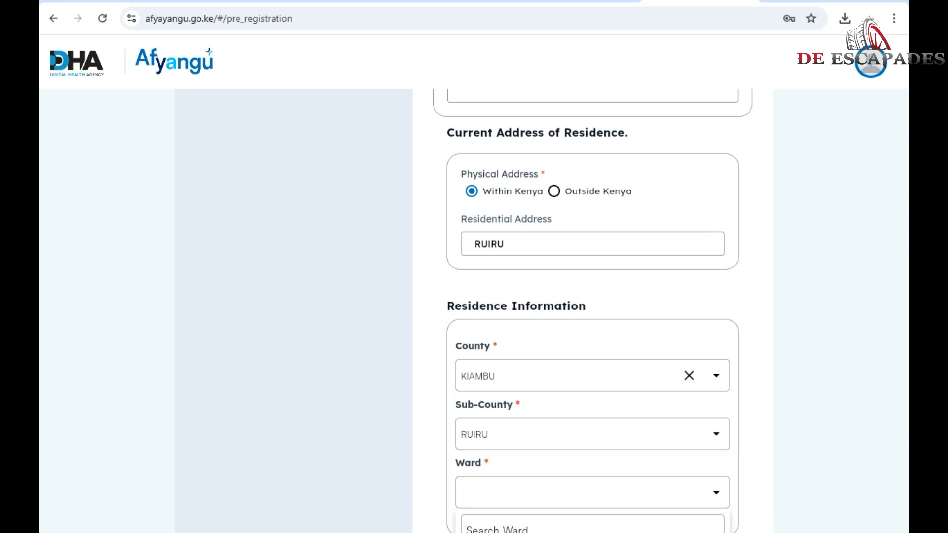
scroll(593, 346, down, 1)
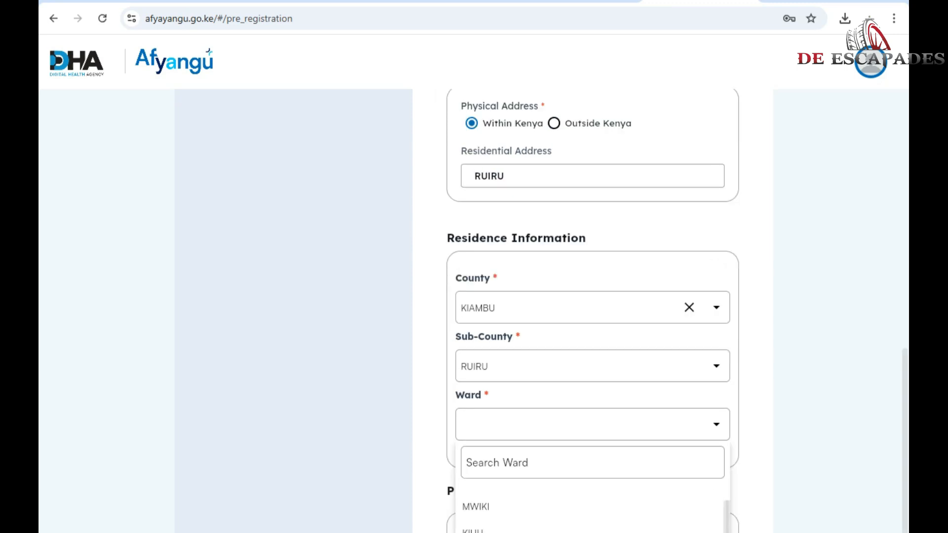
scroll(593, 346, down, 3)
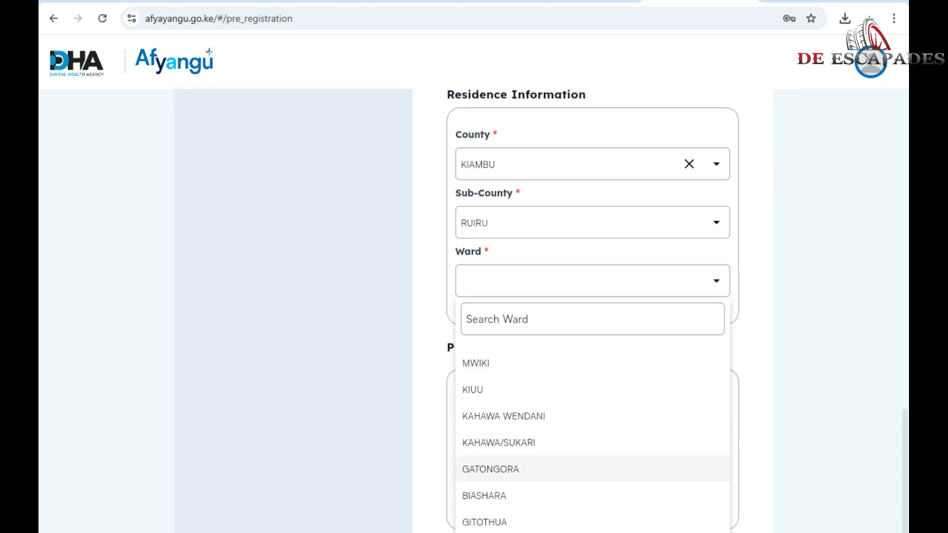
click(484, 495)
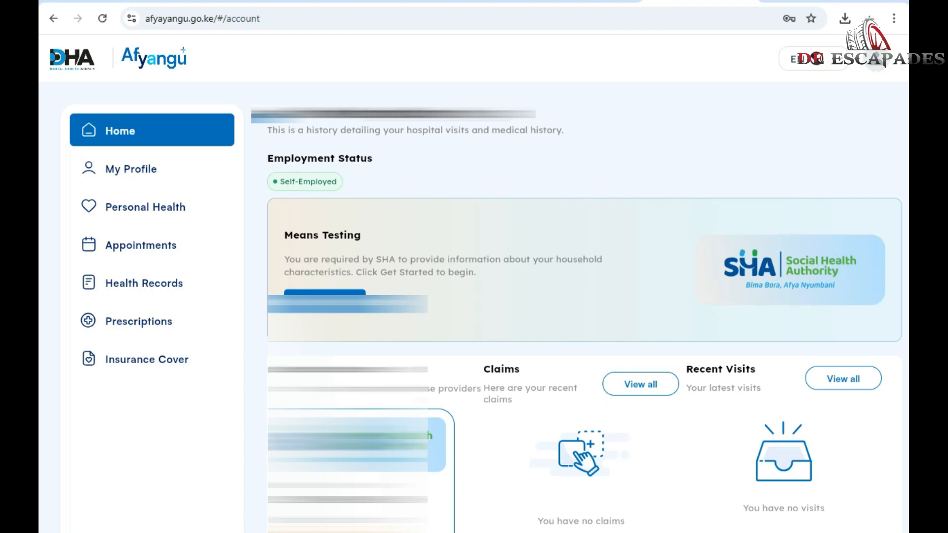
Check My Profile for Application Submitted, then start Means Testing from Home
click(131, 169)
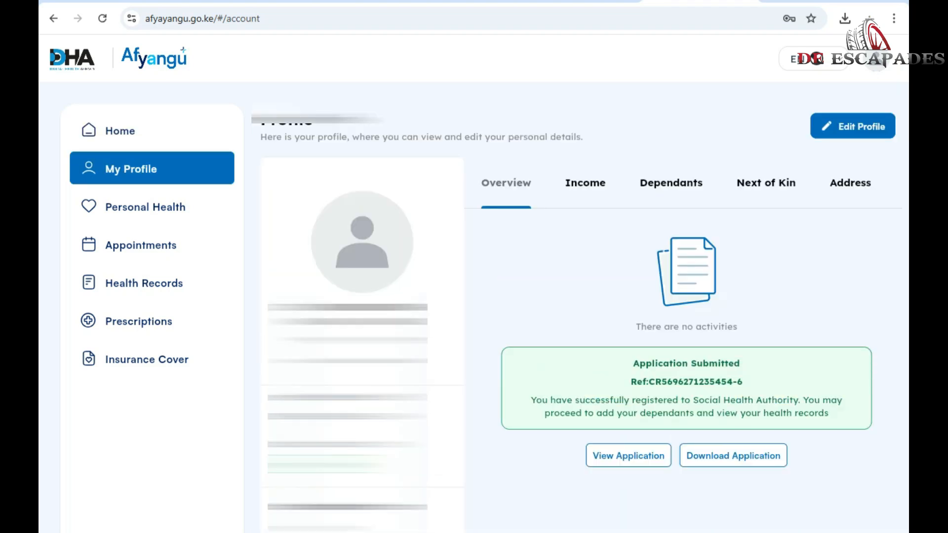
click(120, 131)
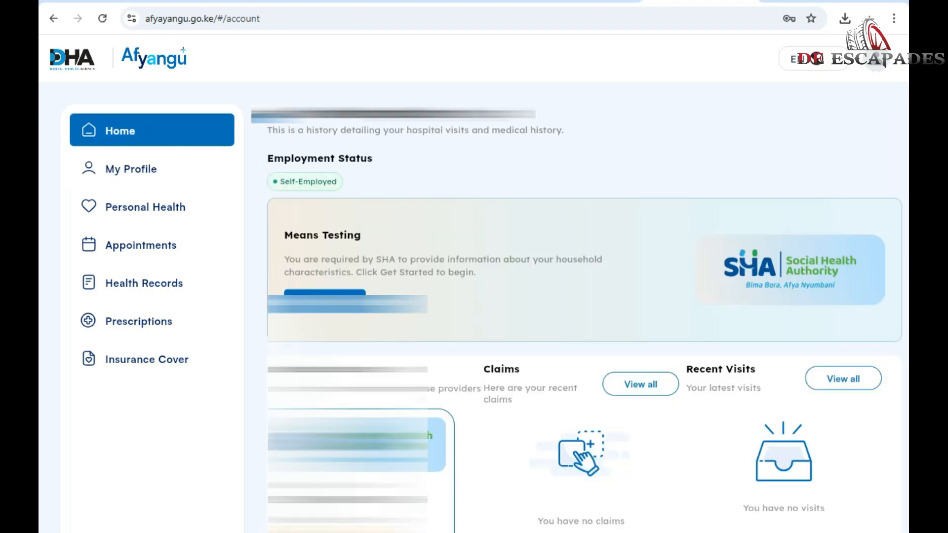
click(324, 302)
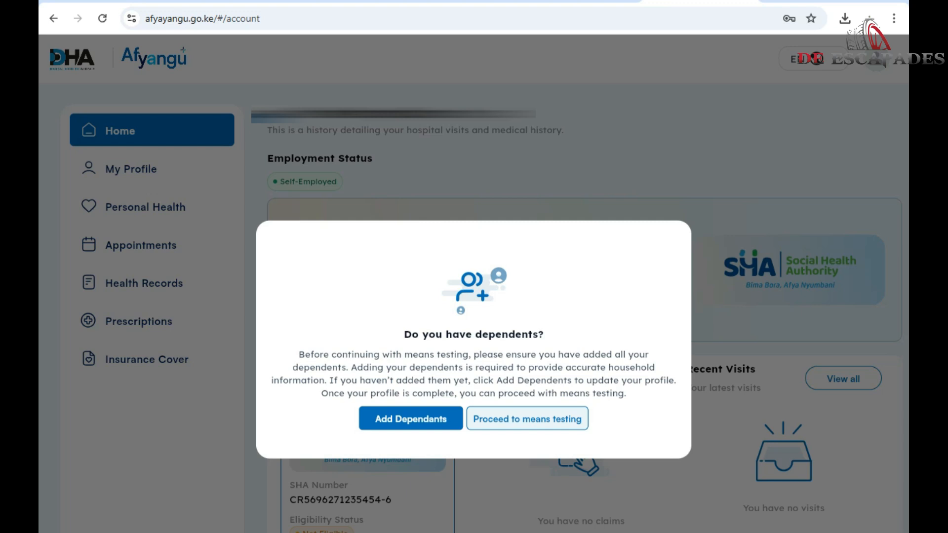
Skip adding dependents and refresh the premium processing status to load the questionnaire
click(528, 419)
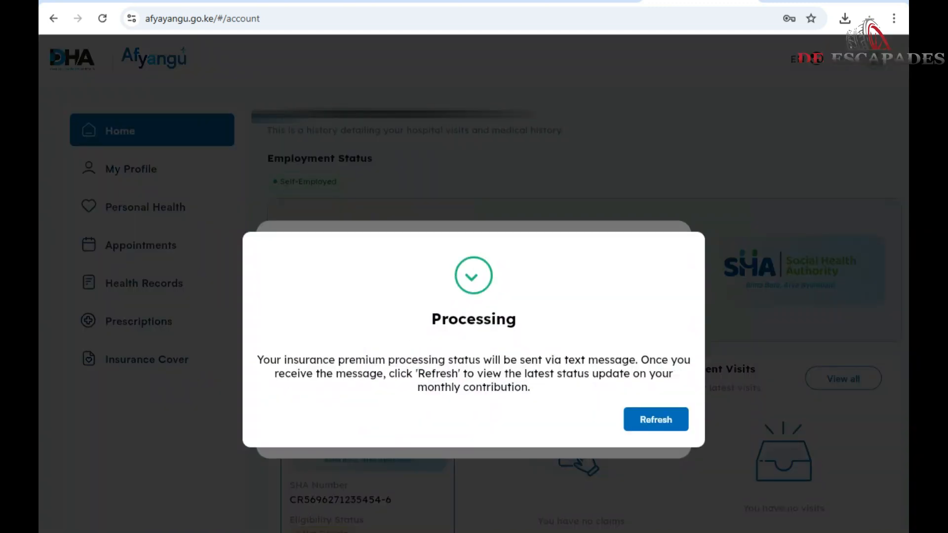
click(645, 421)
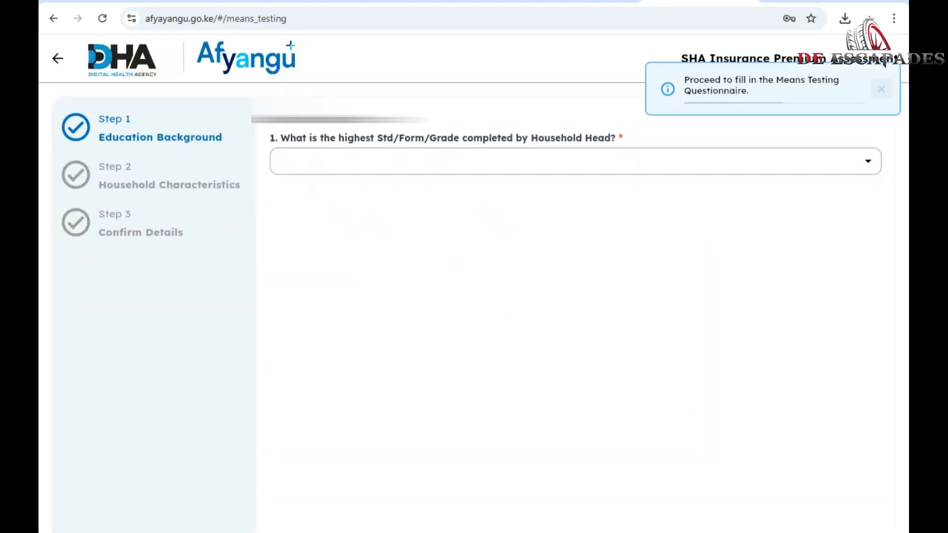
Answer education Primary, 1 dependant, male head, no income source, and Never Married
click(576, 162)
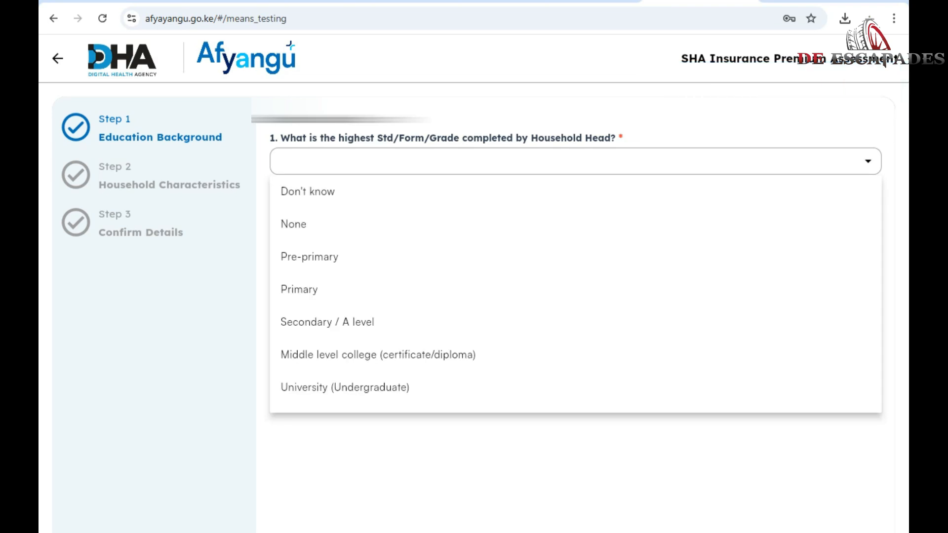
click(303, 290)
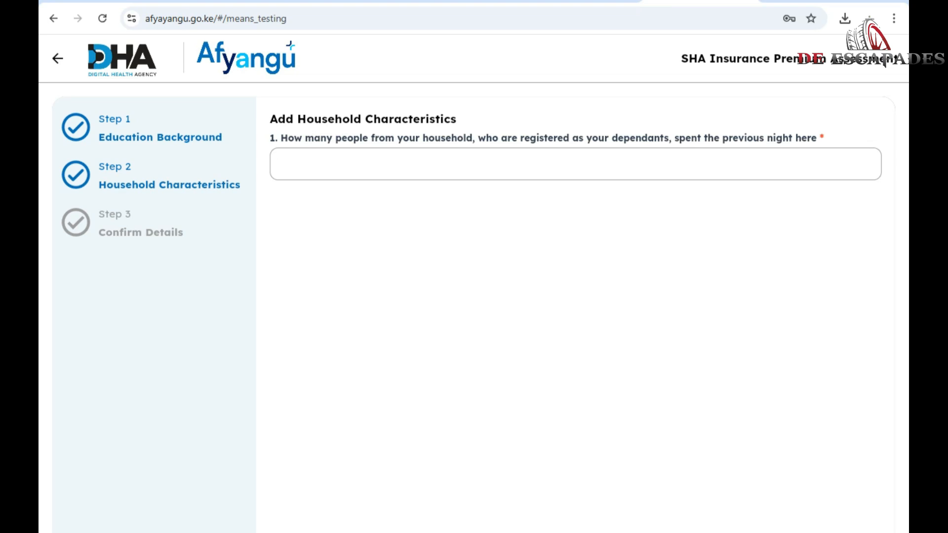
text(1)
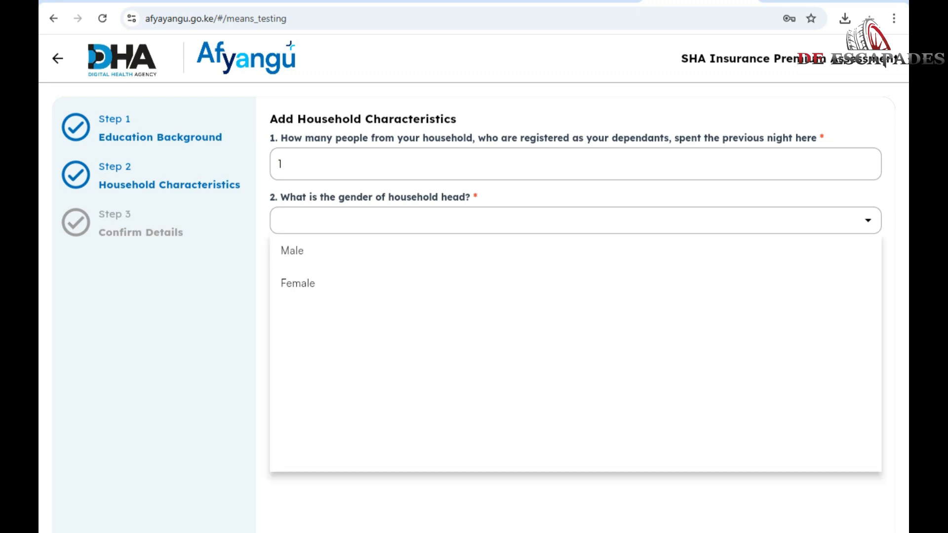
click(296, 250)
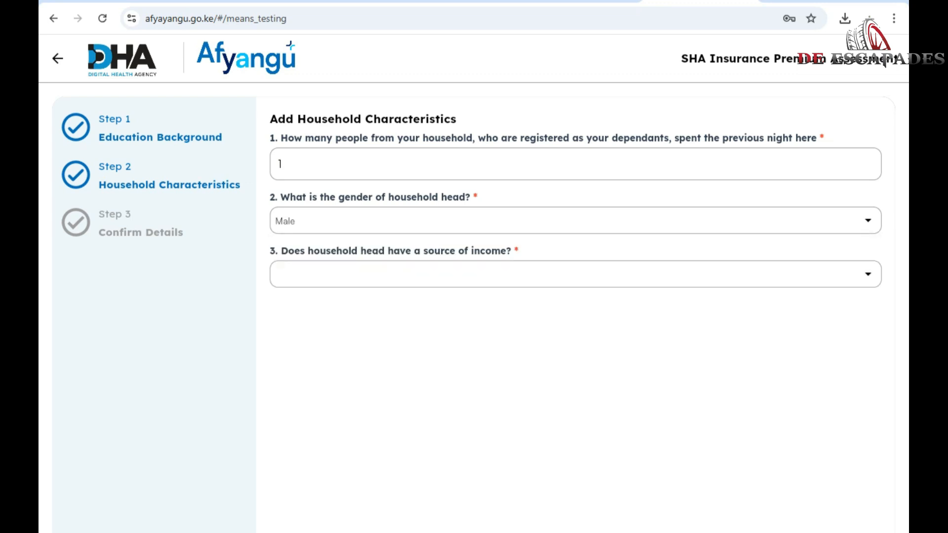
click(575, 274)
click(288, 304)
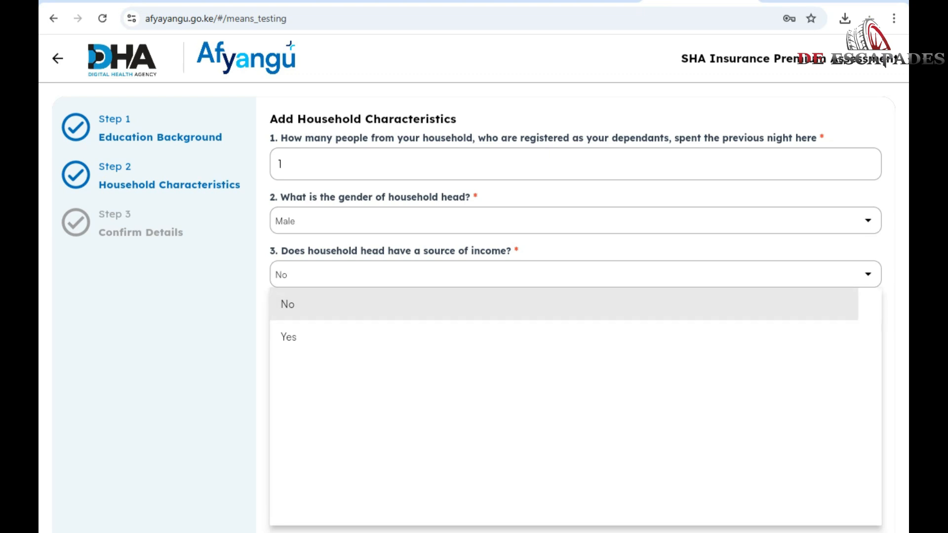
click(575, 328)
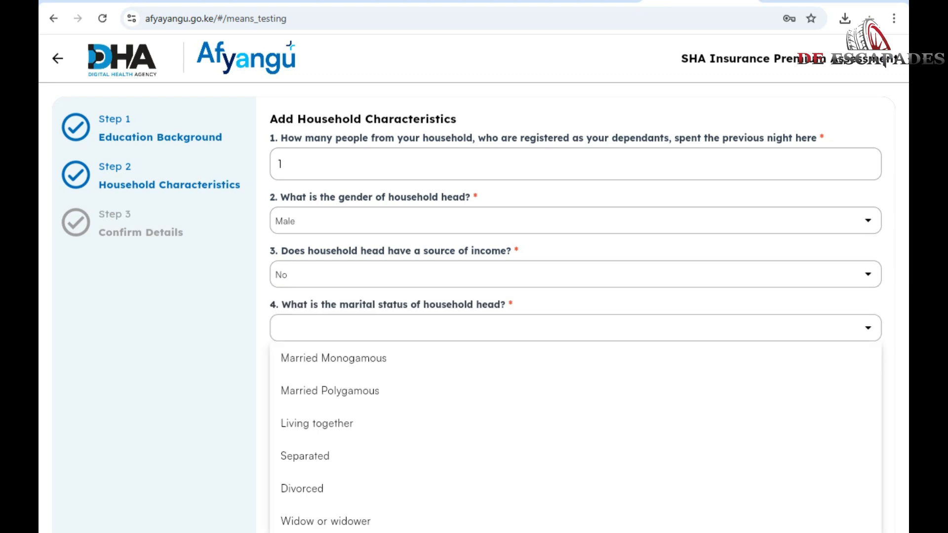
click(308, 532)
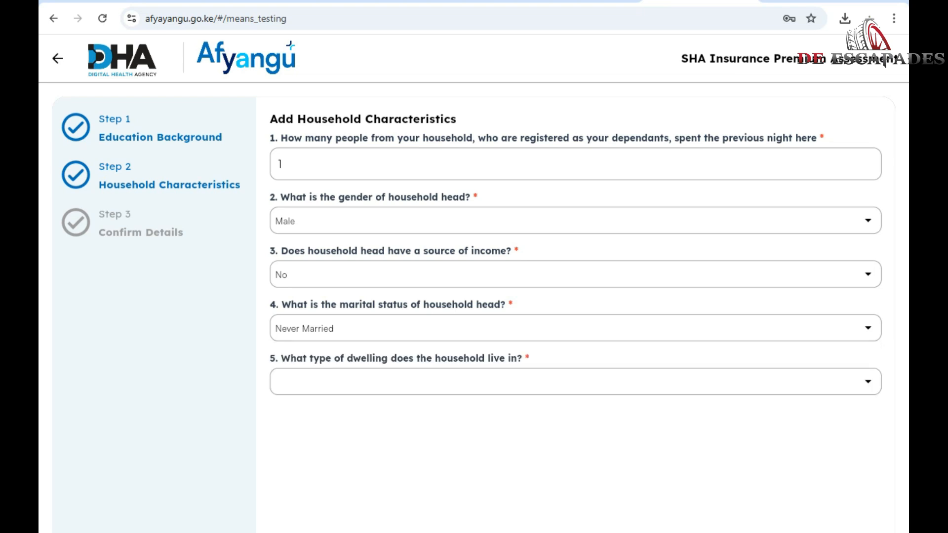
Record the dwelling as a rented Shanty with 1 room used for sleeping
click(576, 382)
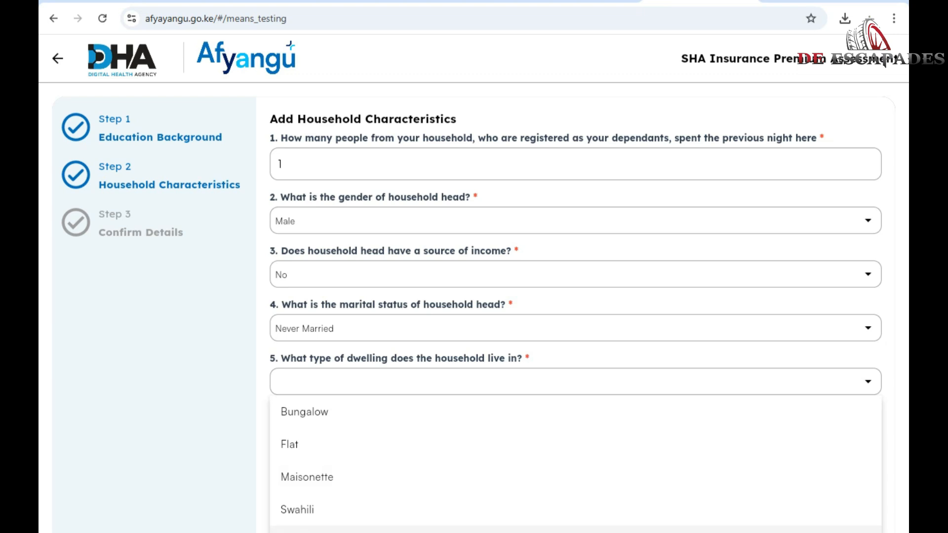
scroll(575, 464, down, 1)
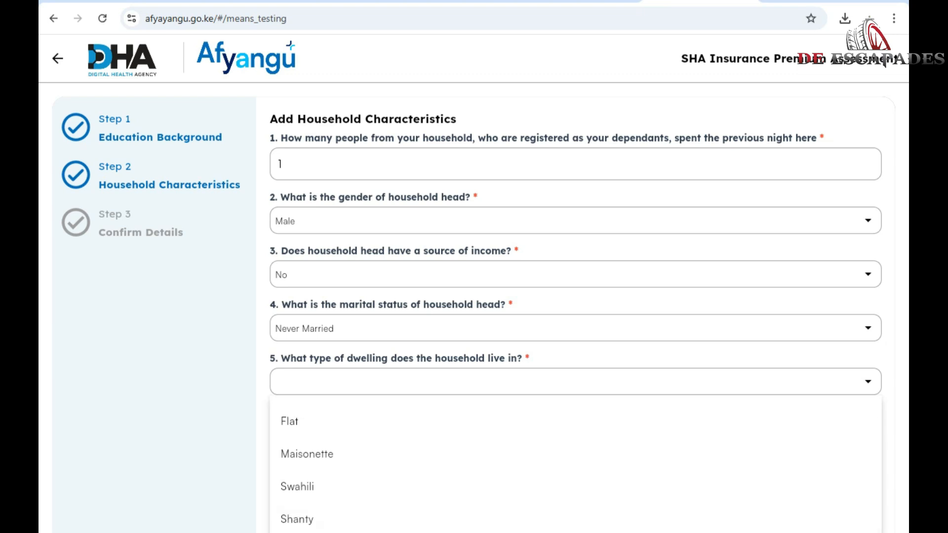
click(297, 520)
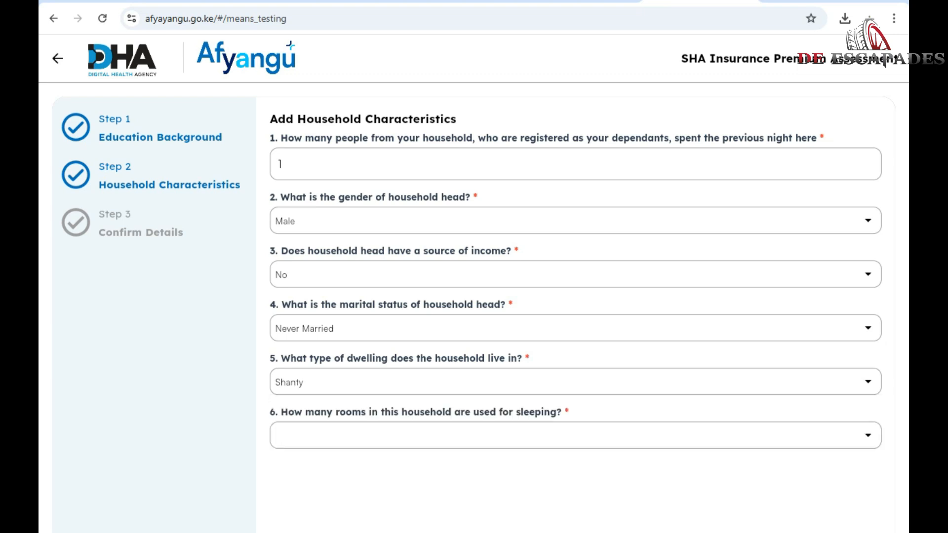
click(575, 435)
click(284, 423)
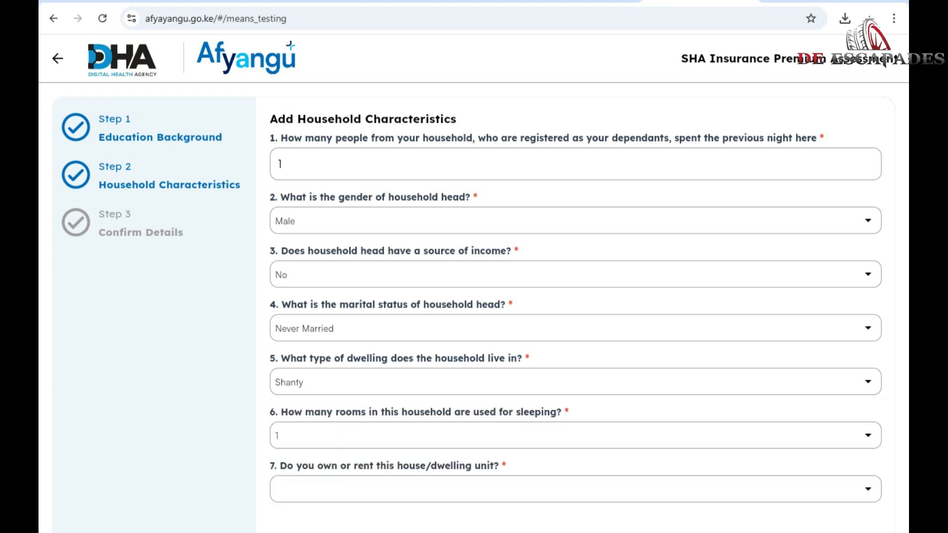
click(341, 489)
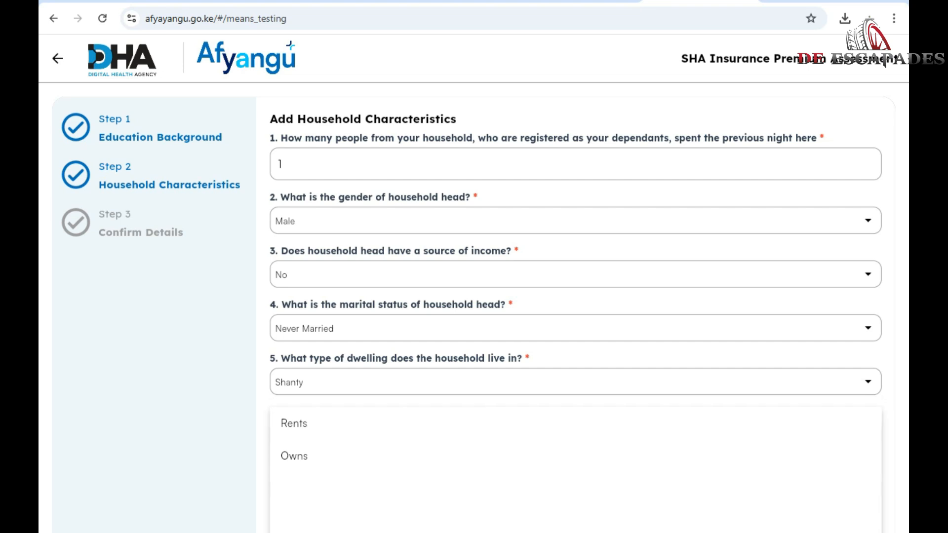
click(341, 423)
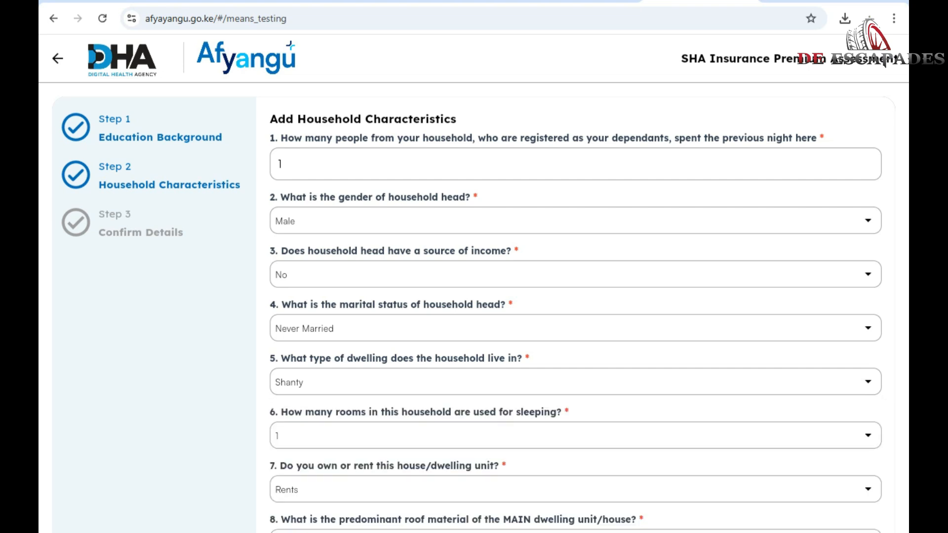
Set roof material to Dung/Mud, walls to Mud / cow dung, and floor to Dung
click(340, 532)
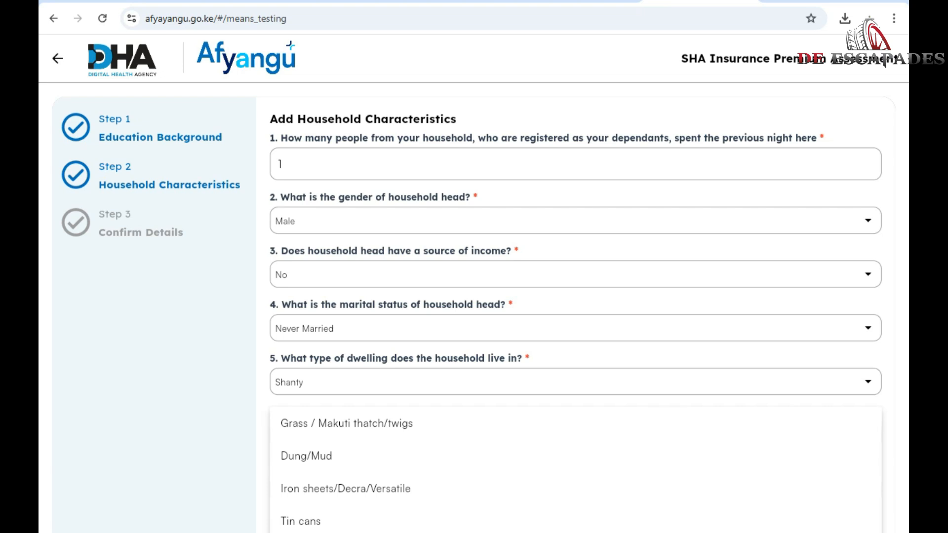
click(341, 456)
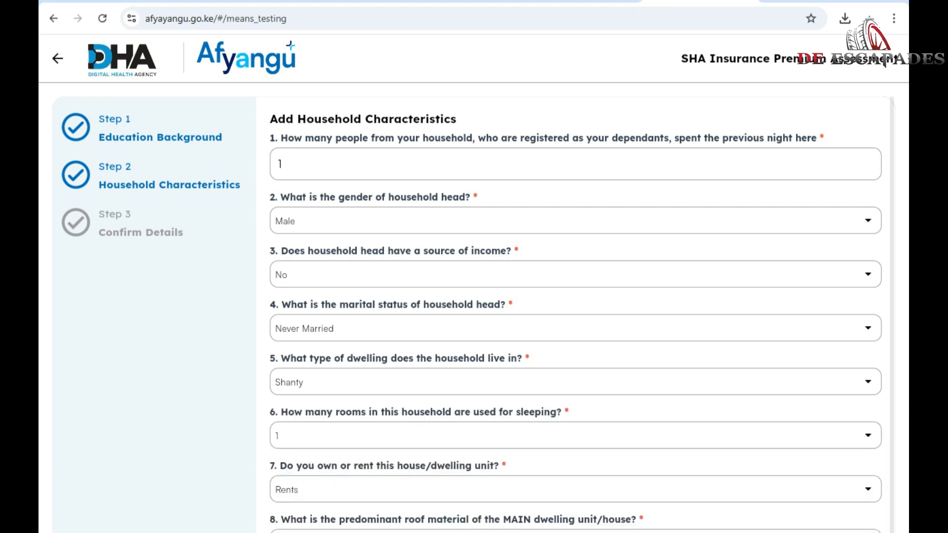
scroll(582, 315, down, 1)
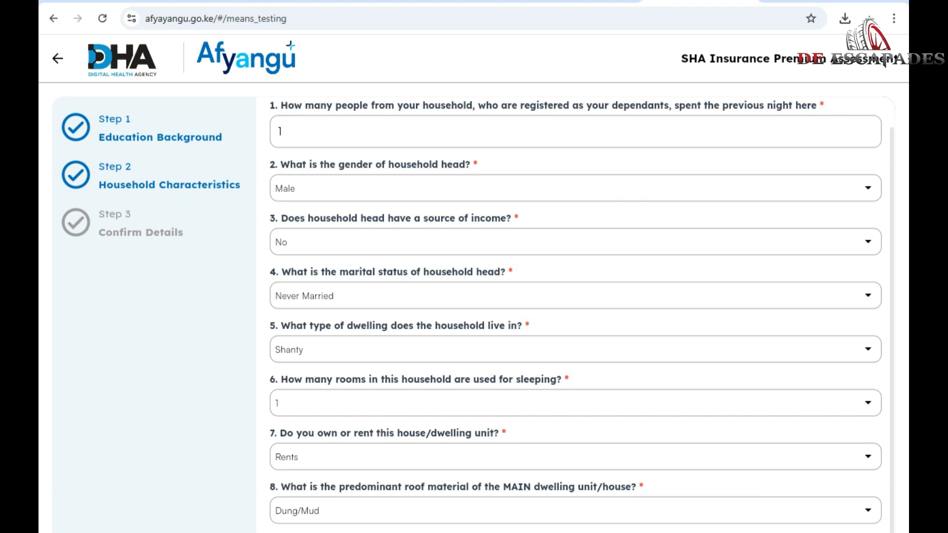
click(576, 532)
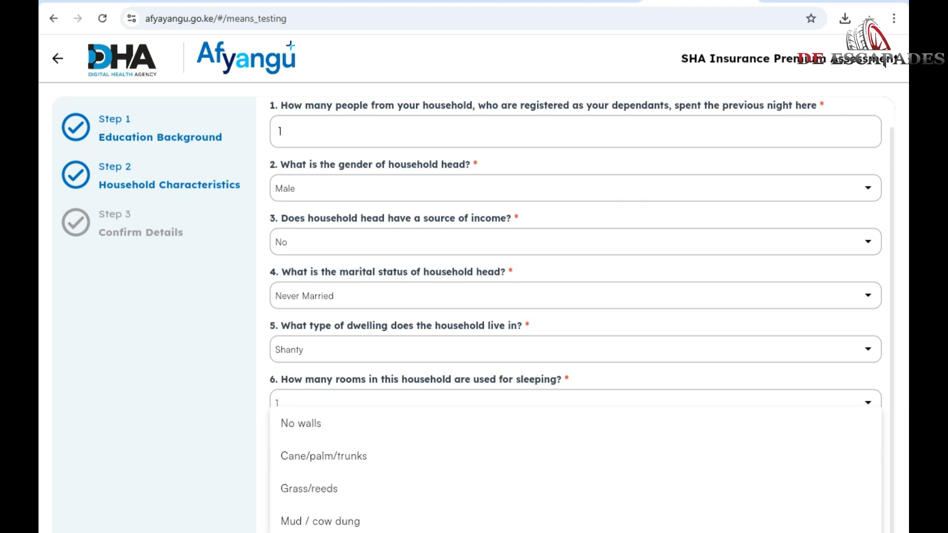
click(321, 522)
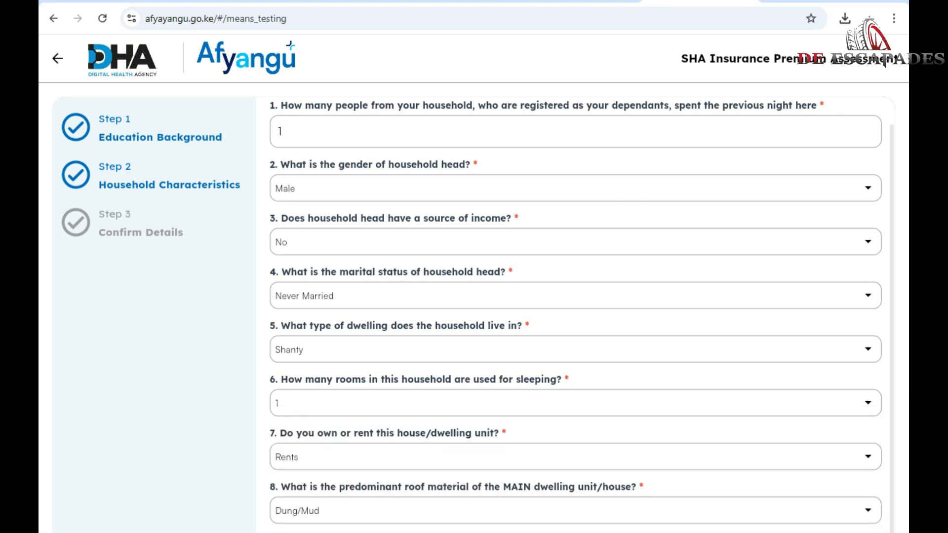
scroll(575, 316, down, 1)
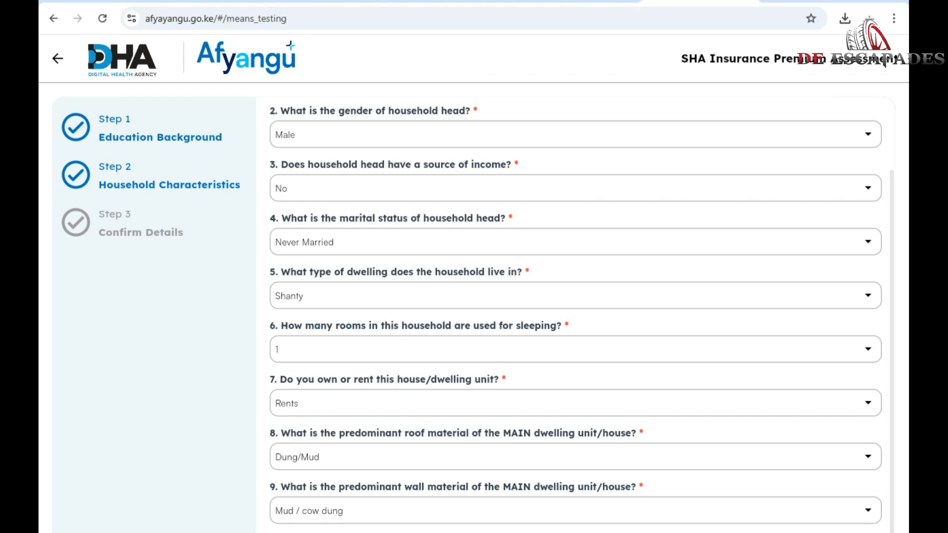
click(576, 532)
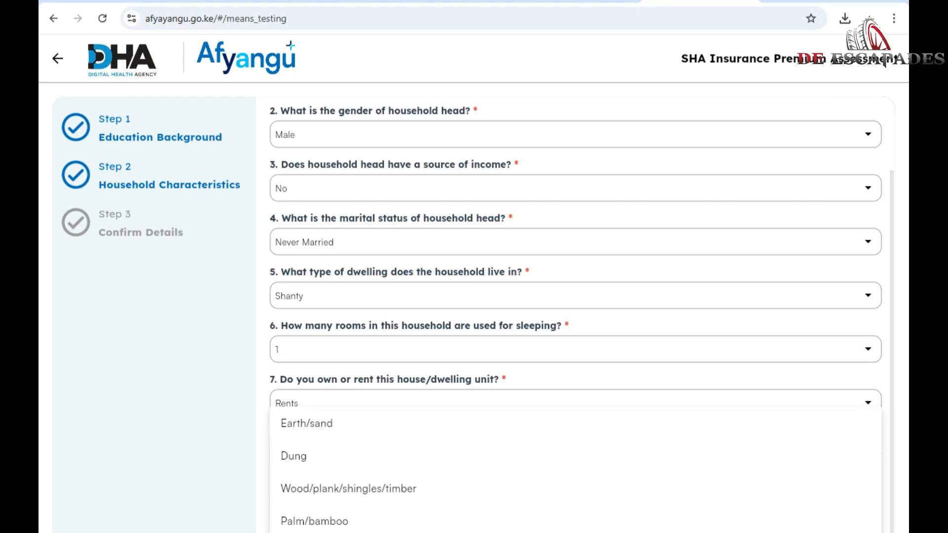
click(306, 456)
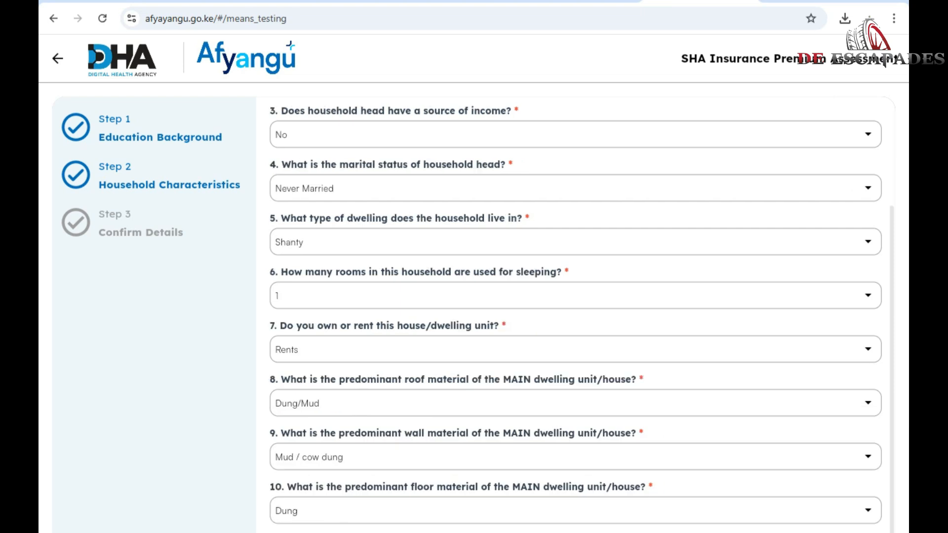
Choose Unprotected spring as the drinking water source
click(576, 532)
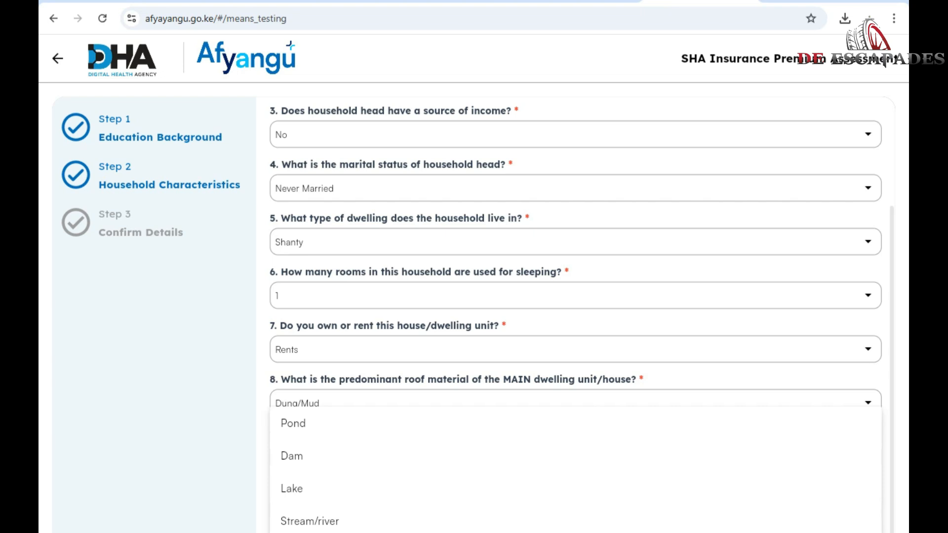
scroll(575, 469, down, 5)
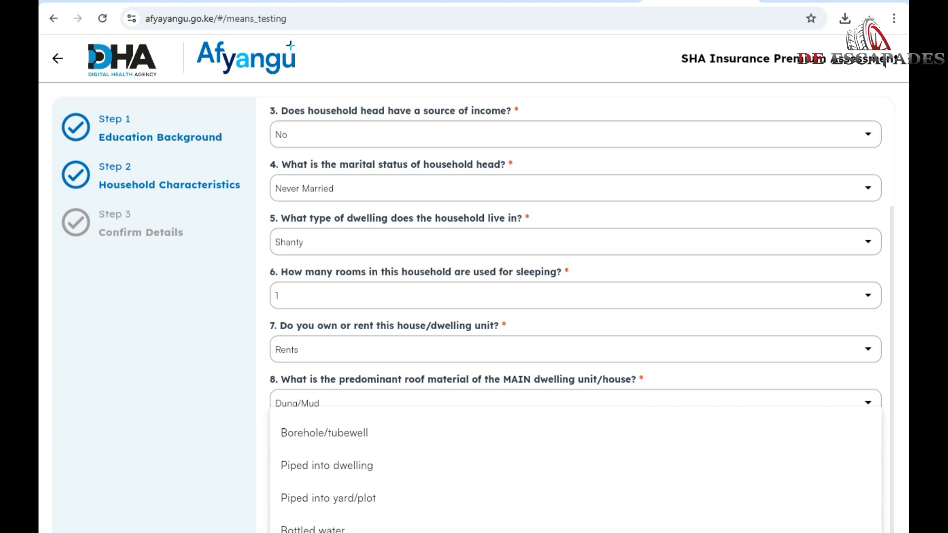
scroll(576, 469, up, 1)
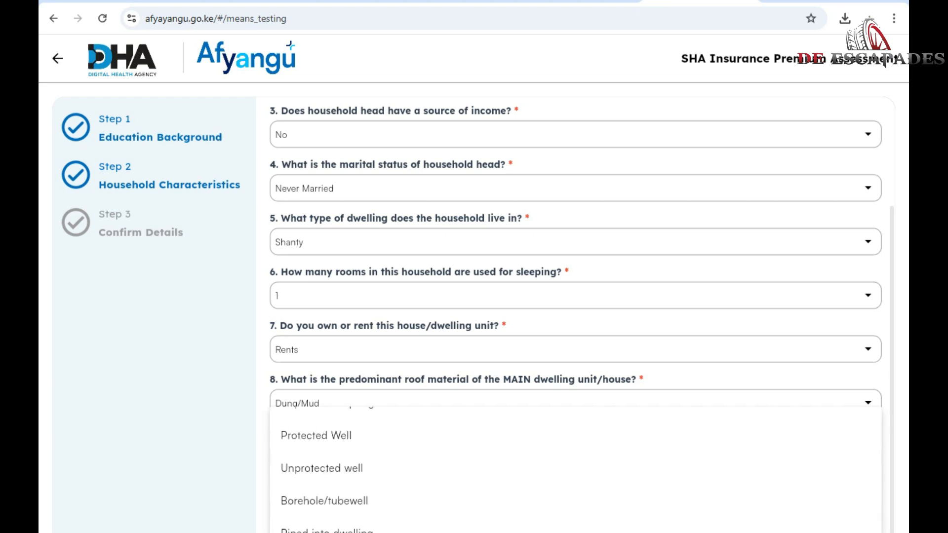
scroll(576, 469, up, 3)
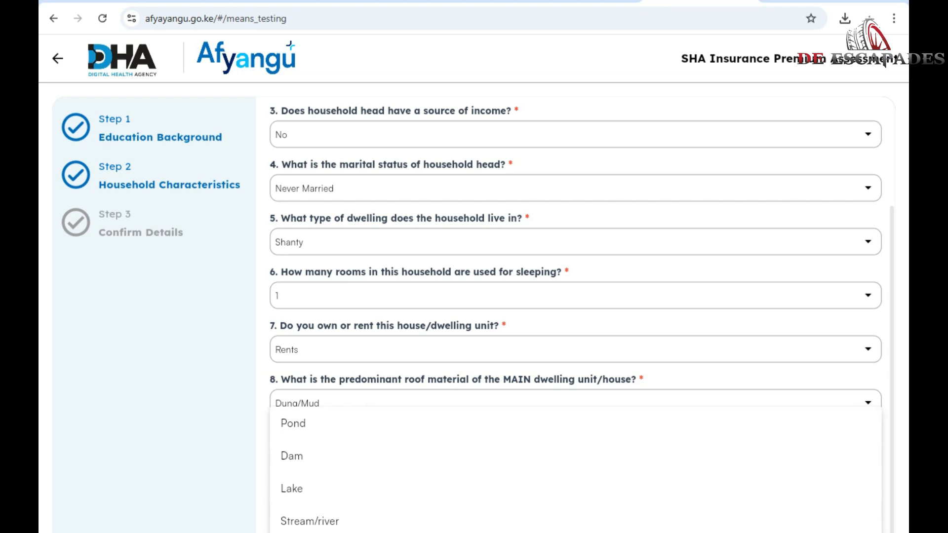
click(575, 532)
scroll(576, 321, down, 1)
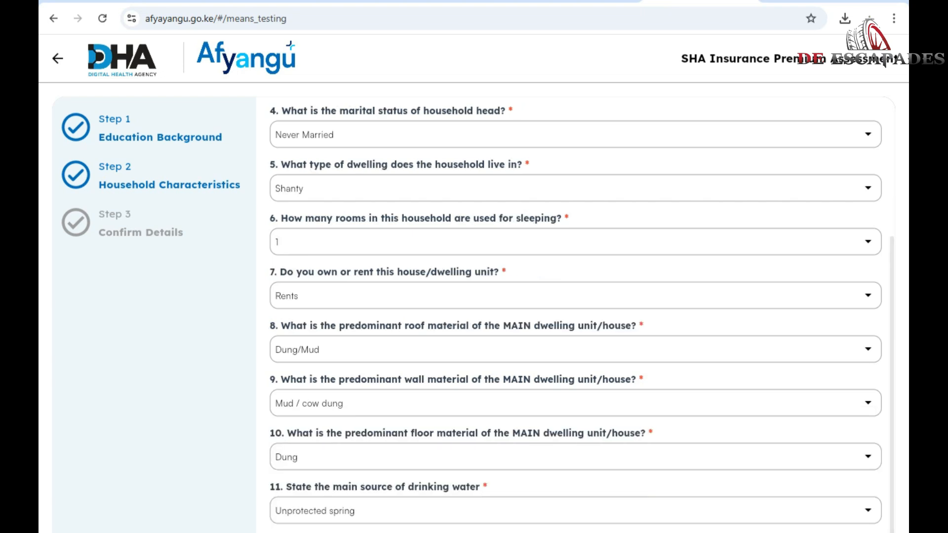
Answer Yes to sharing the toilet and choose Mobile toilet for waste disposal
click(575, 531)
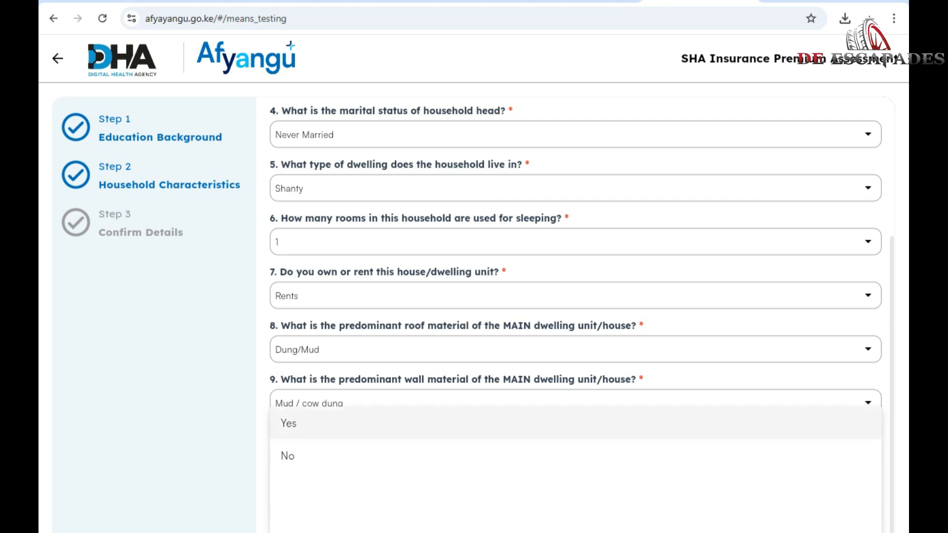
click(343, 423)
scroll(575, 316, down, 1)
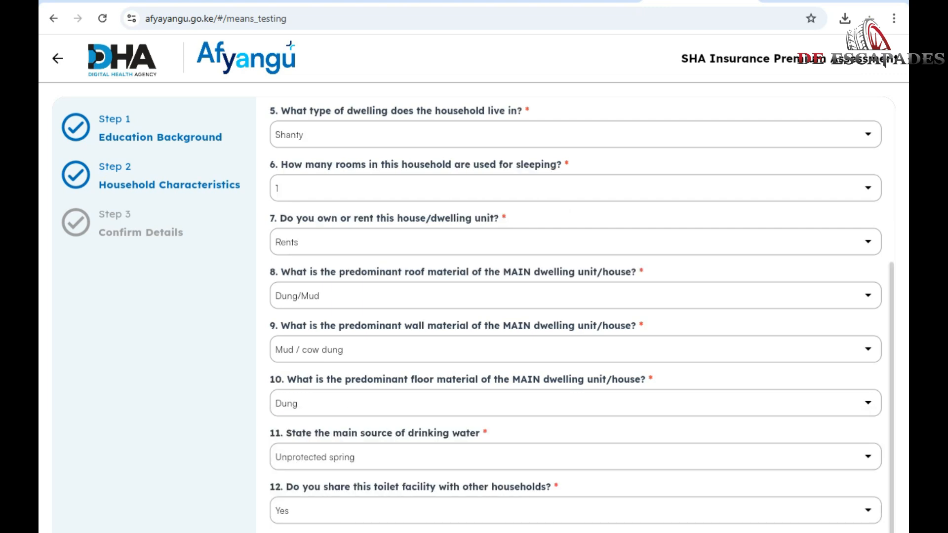
click(576, 532)
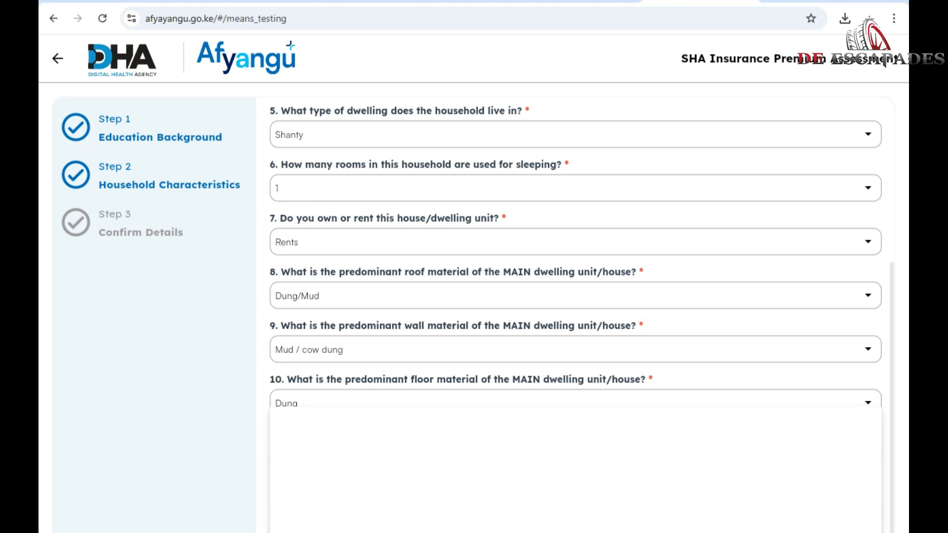
scroll(576, 469, down, 1)
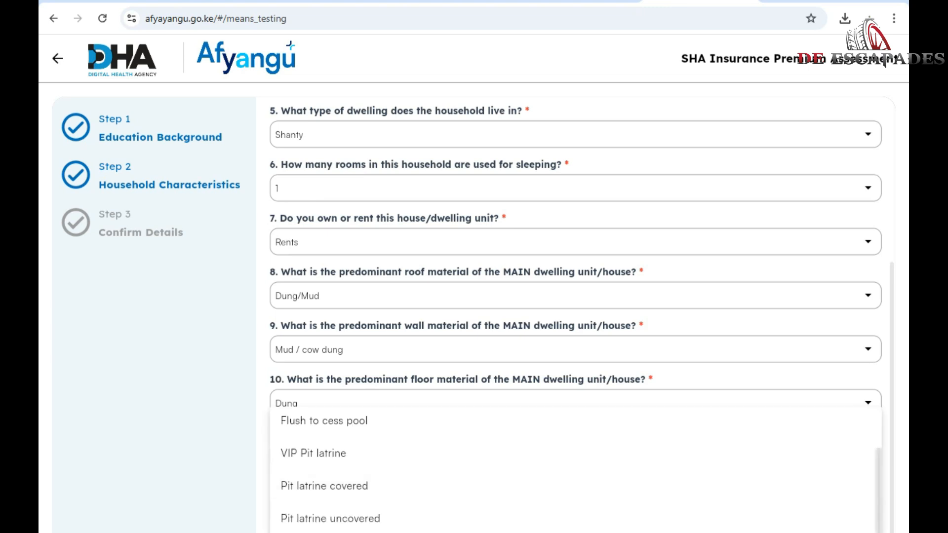
scroll(576, 469, down, 2)
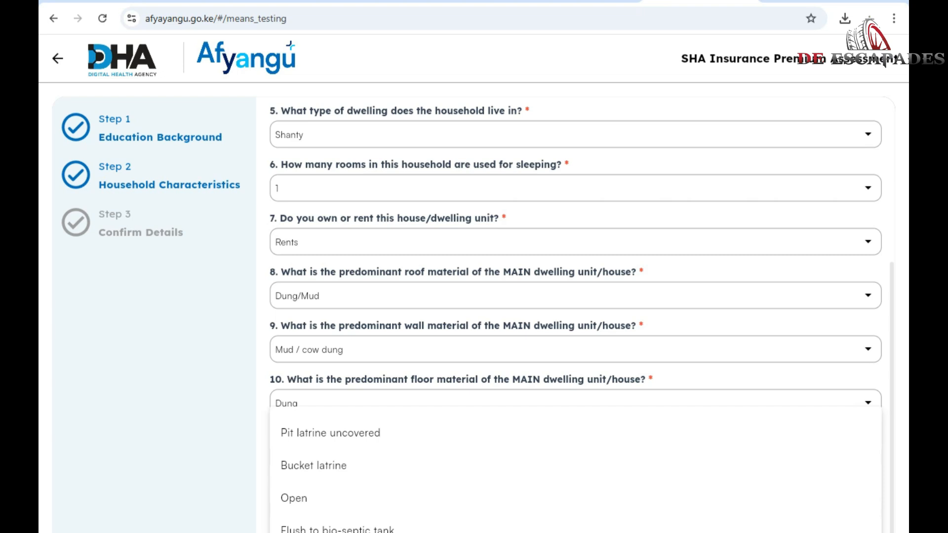
click(316, 532)
Set cooking energy to Firewood and products of wood and lighting to Fuel wood
scroll(576, 316, down, 1)
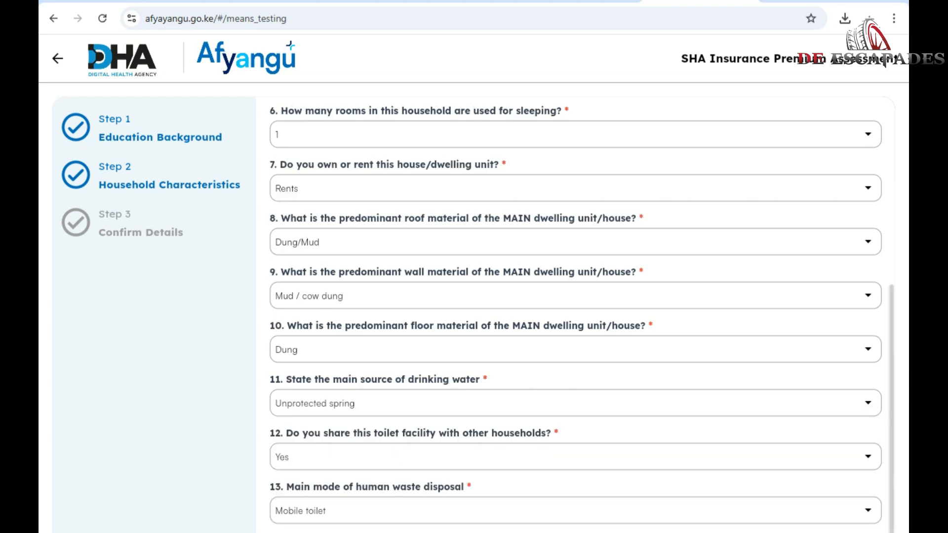
click(575, 532)
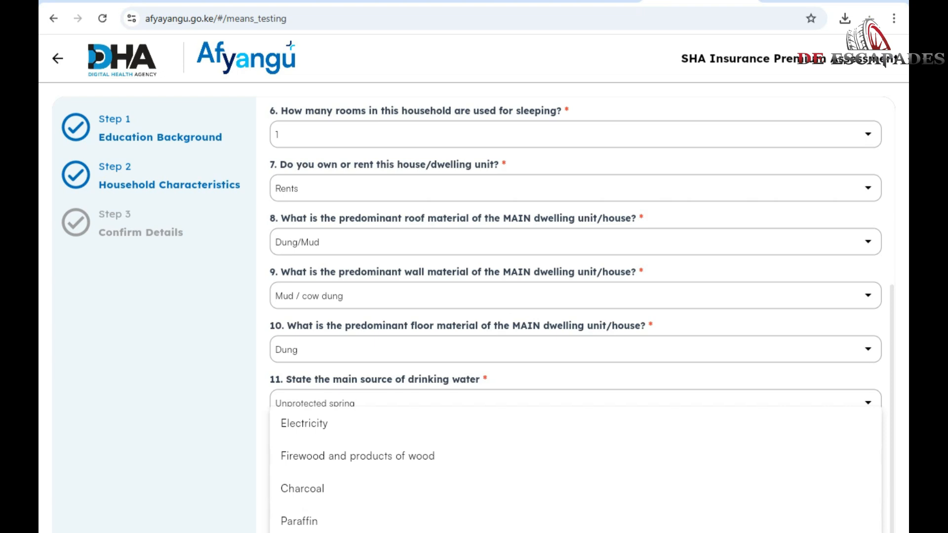
click(358, 456)
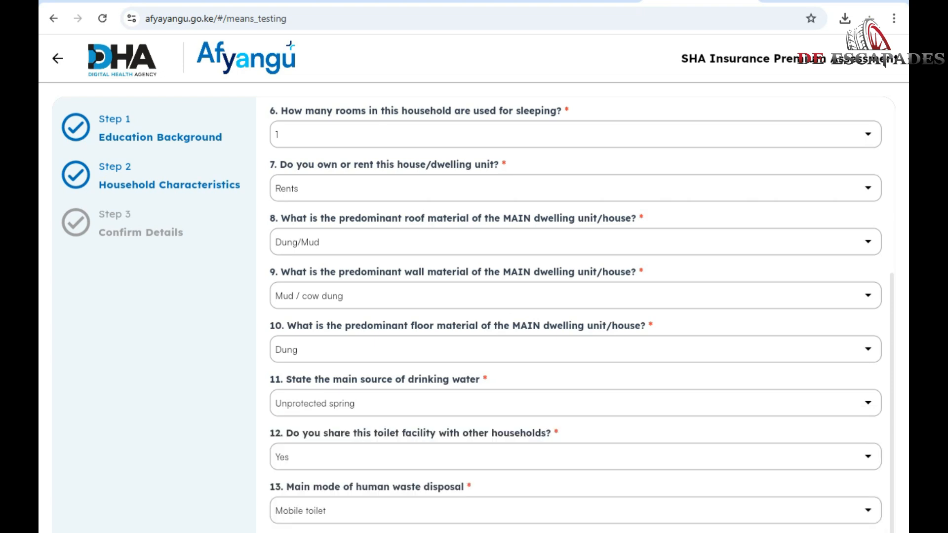
scroll(575, 316, down, 1)
click(575, 532)
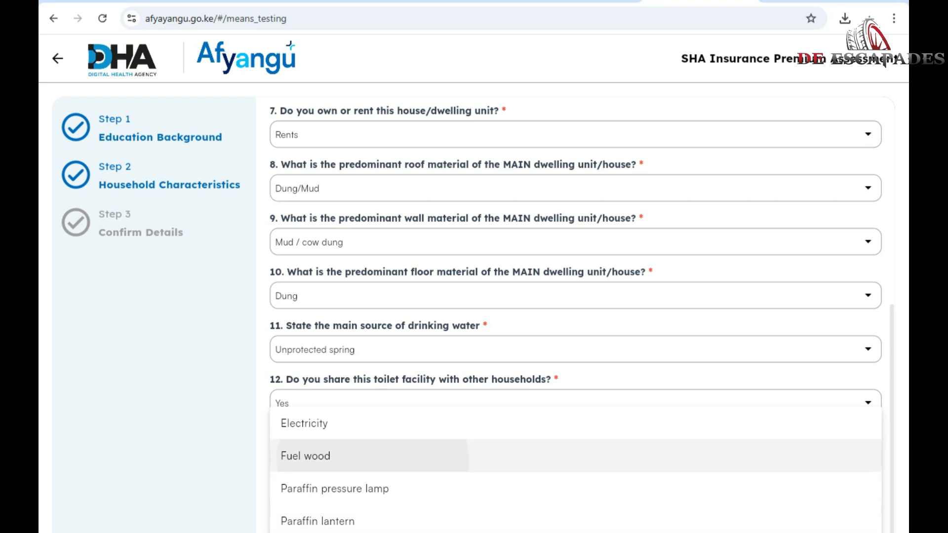
click(305, 456)
scroll(306, 456, down, 1)
scroll(575, 316, down, 5)
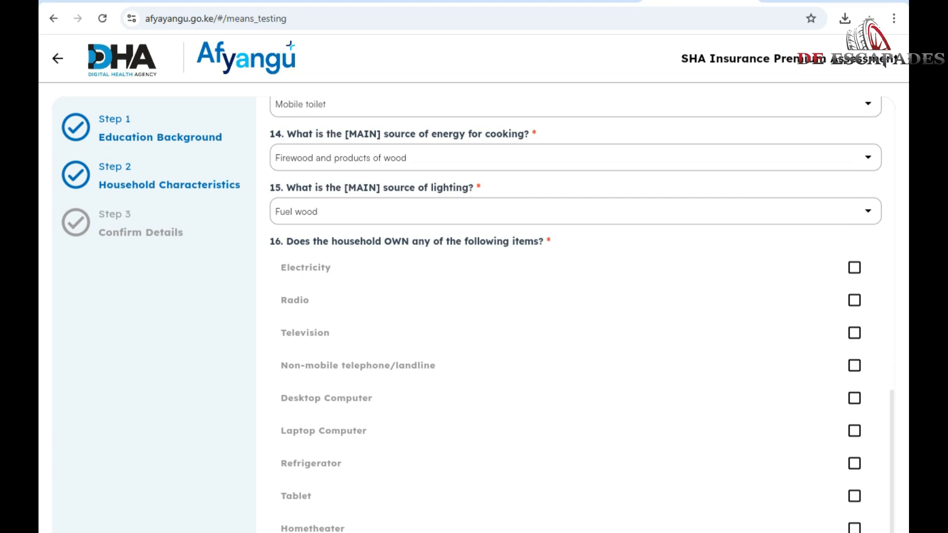
Answer None for household items, member items, livestock and social assistance
scroll(854, 339, down, 4)
click(854, 339)
scroll(854, 339, down, 1)
click(854, 492)
scroll(855, 493, down, 3)
scroll(854, 357, down, 3)
click(855, 357)
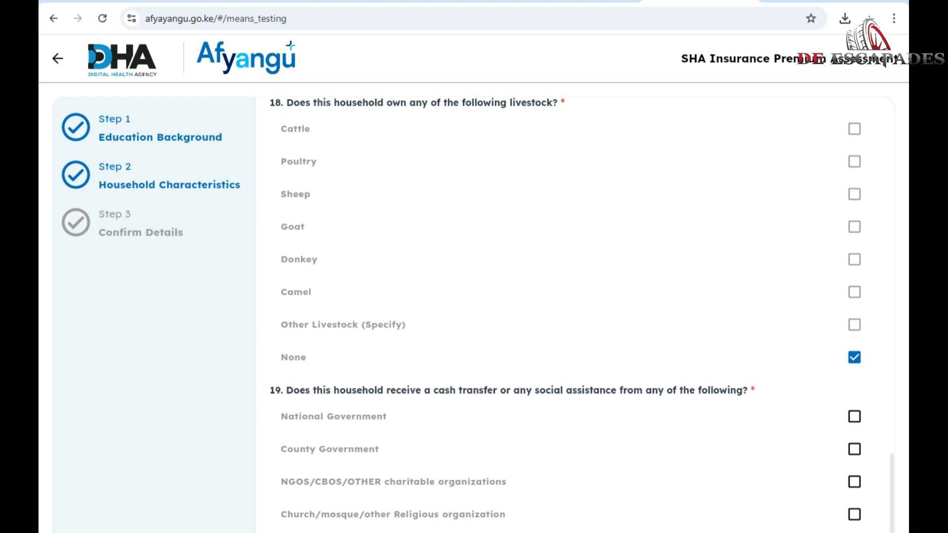
click(855, 532)
scroll(855, 532, down, 1)
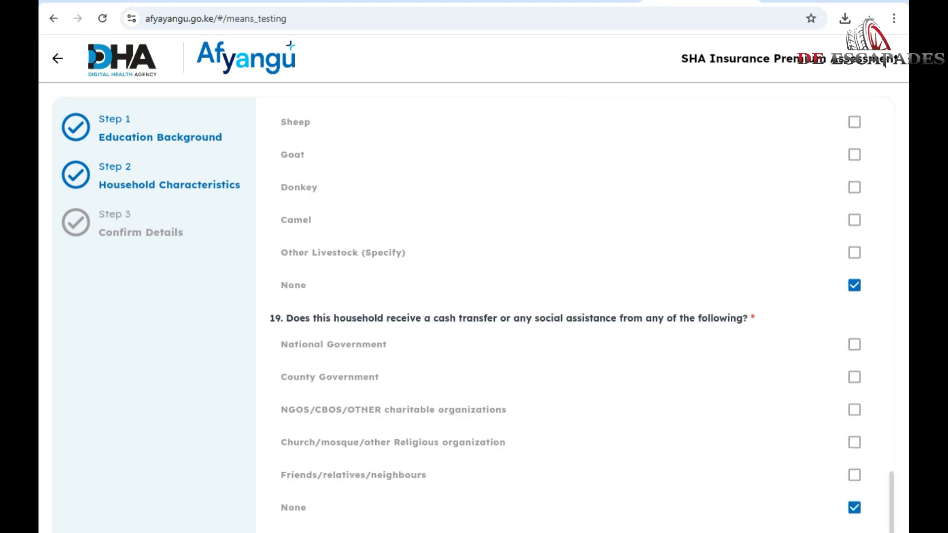
Set both owned land and agricultural land to 0 (0 acre)
click(839, 532)
click(340, 424)
scroll(341, 423, down, 1)
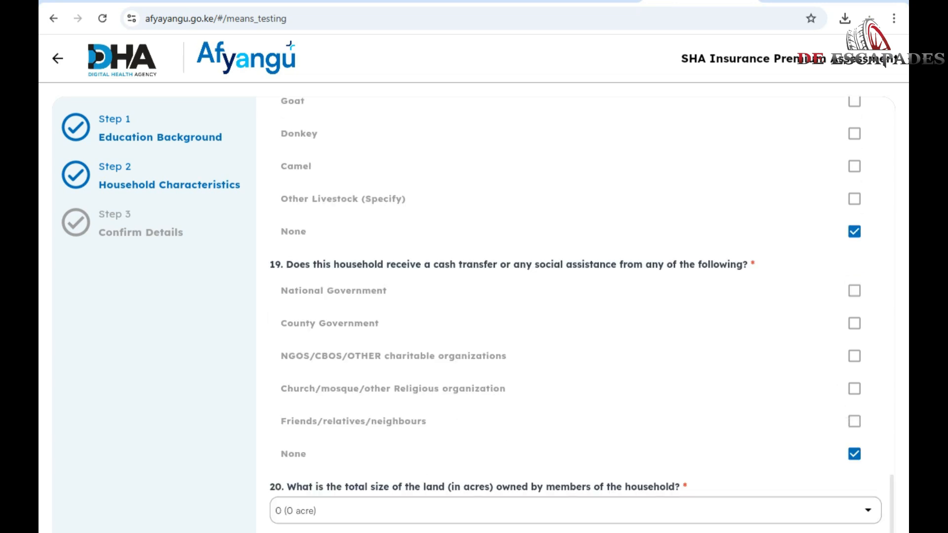
click(346, 532)
click(341, 423)
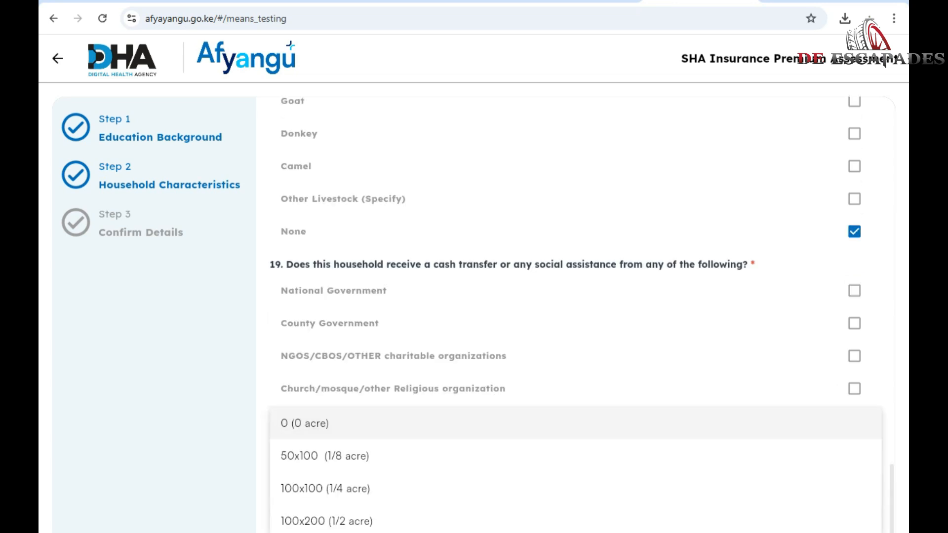
scroll(573, 316, down, 1)
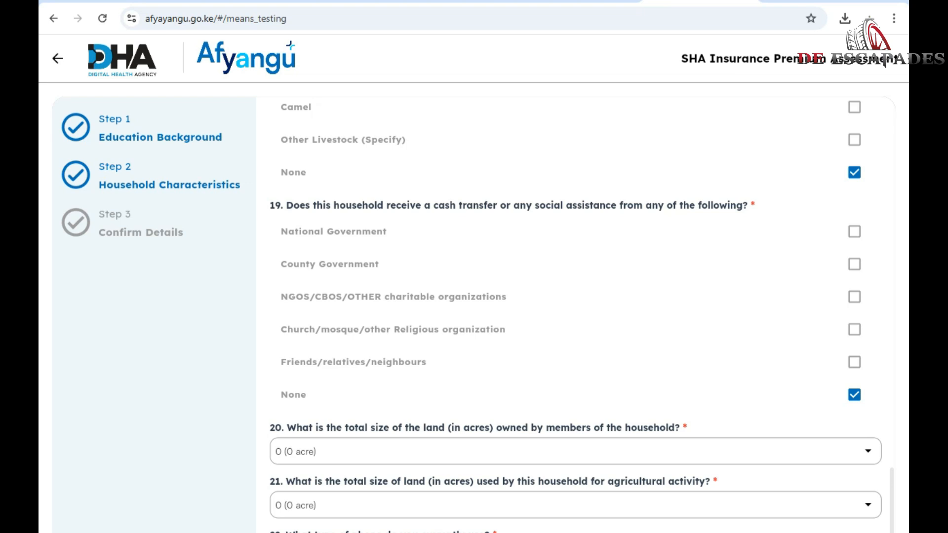
scroll(573, 316, down, 1)
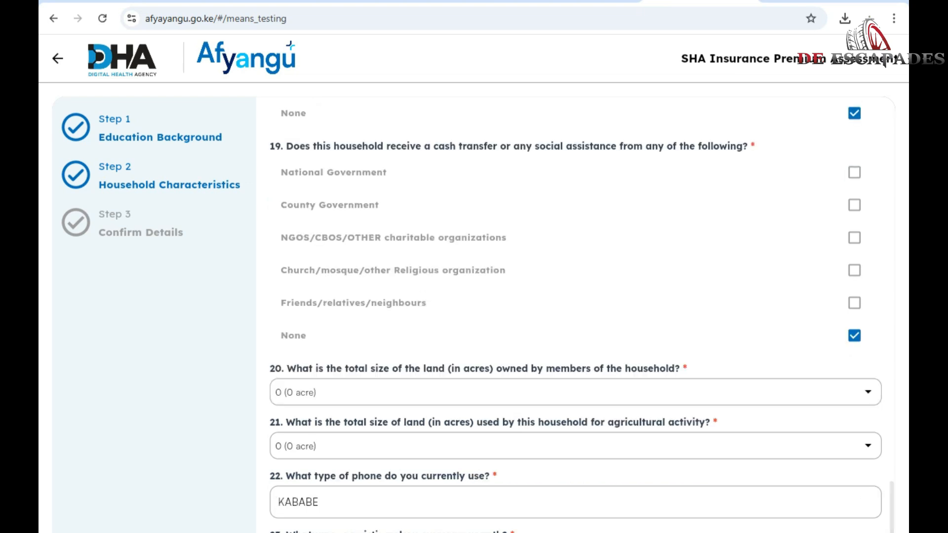
scroll(573, 316, down, 1)
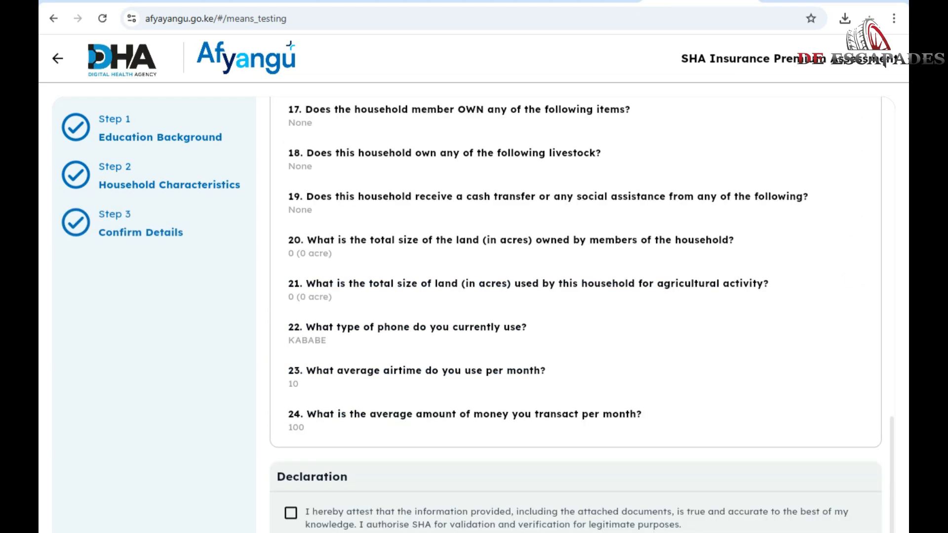
Tick the declaration, submit the answers, and accept the Kes 600 monthly premium
click(291, 513)
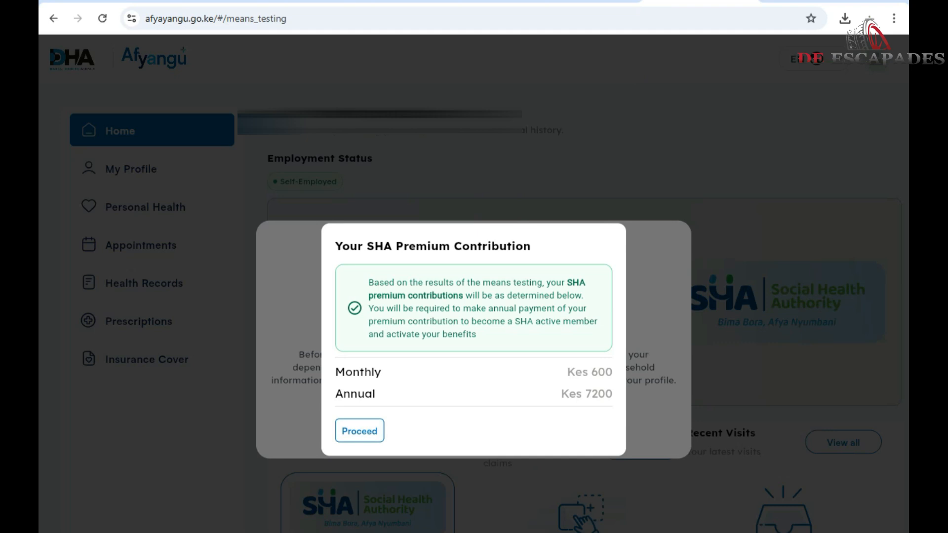
click(360, 431)
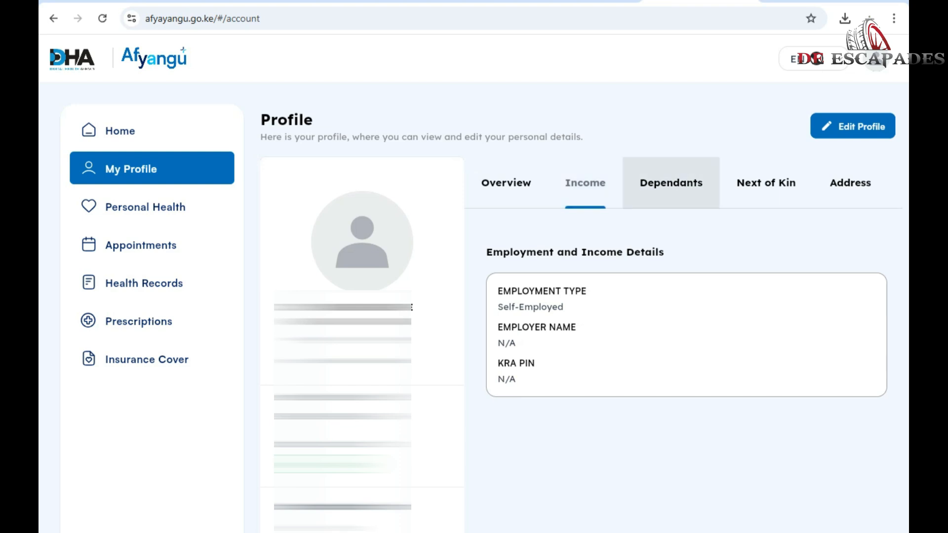
Review the profile's empty Dependants and Next of Kin, Address (Kiambu, Ruiru, Biashara ward), and Health Facilities
click(671, 182)
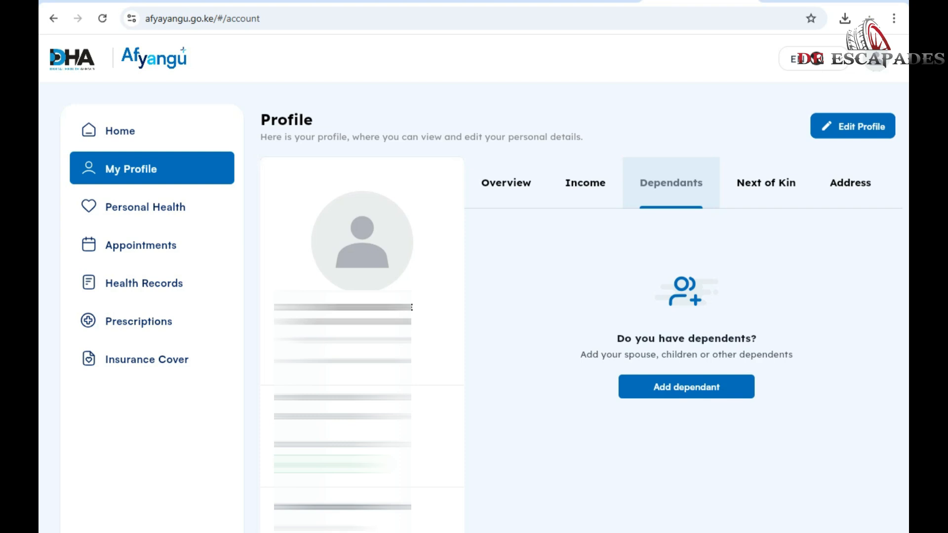
click(766, 183)
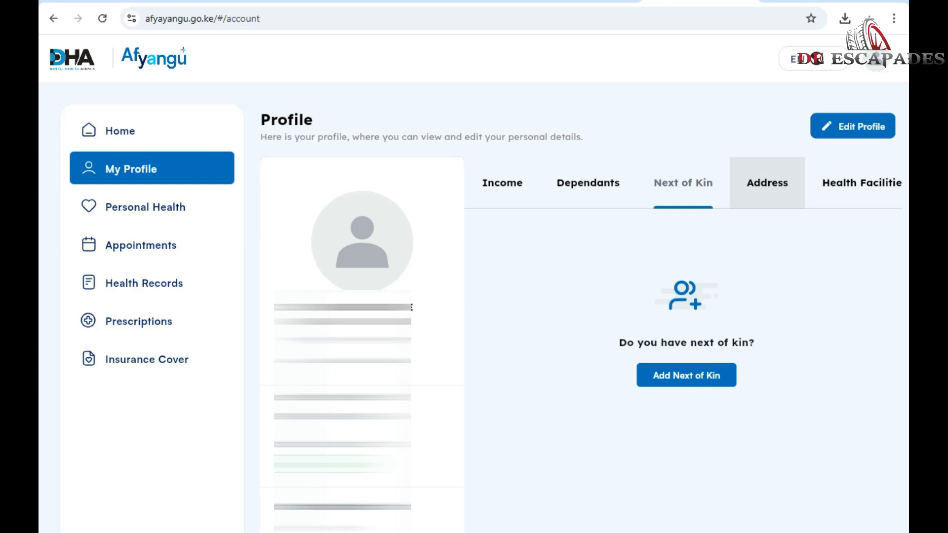
click(768, 183)
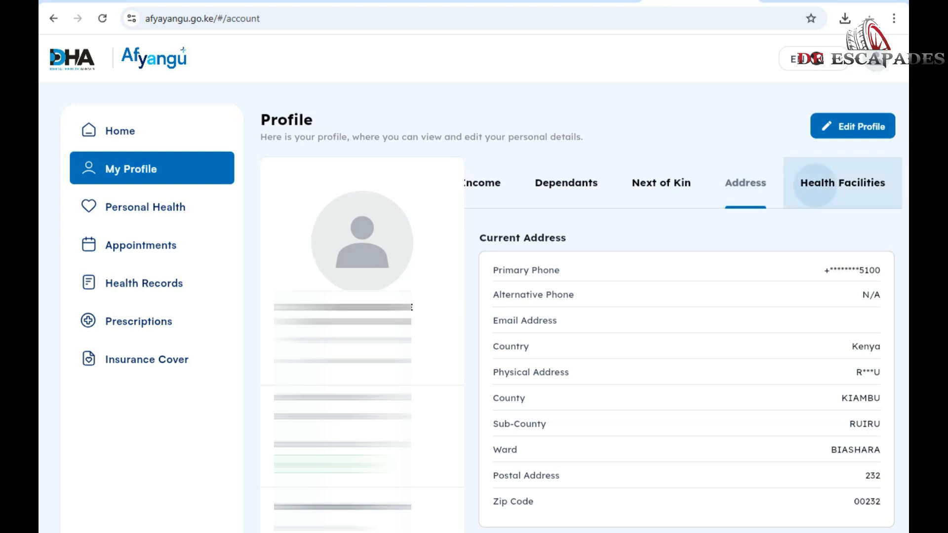
click(844, 183)
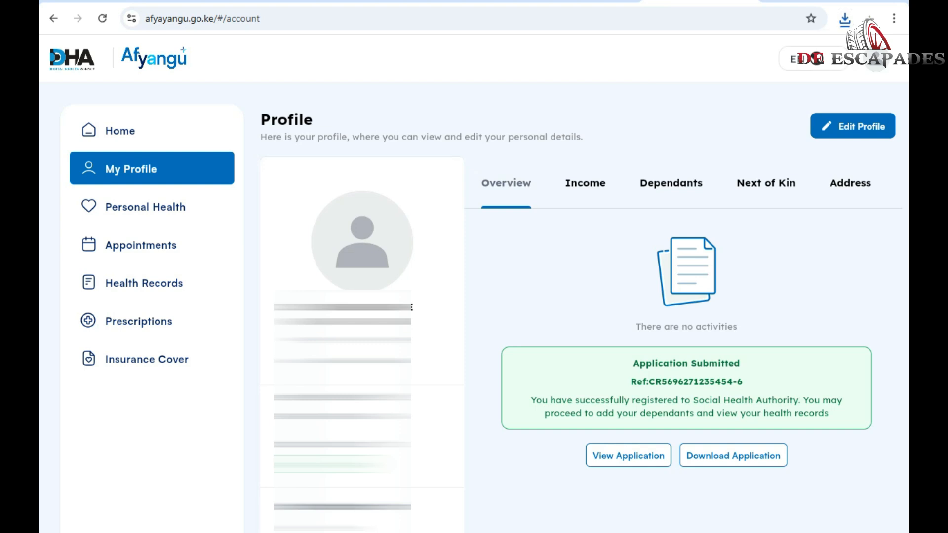
Log out through the account avatar menu and confirm Logout in the dialog
click(877, 61)
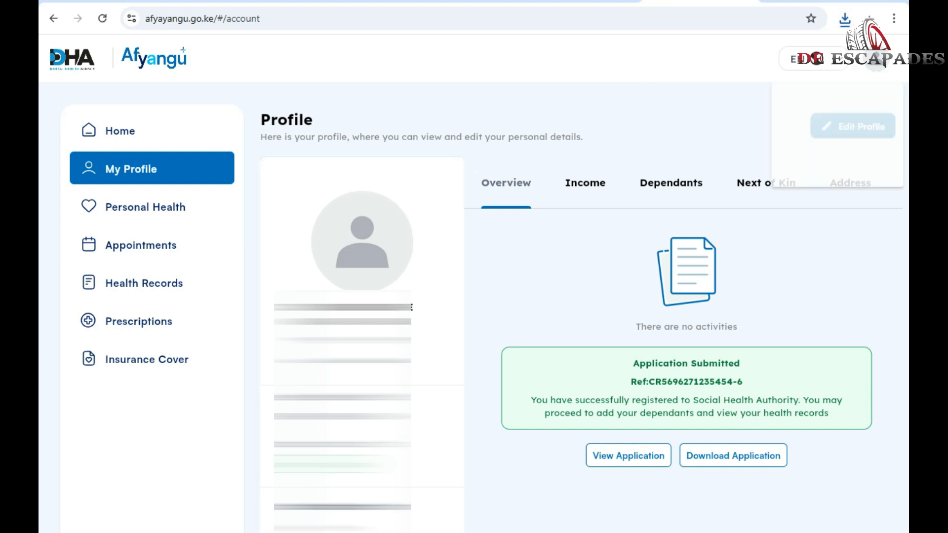
click(808, 191)
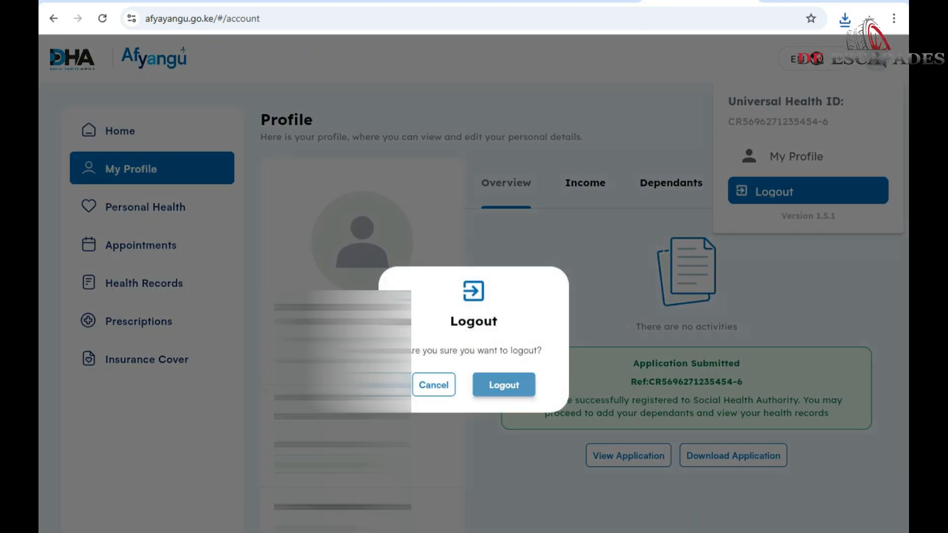
click(504, 385)
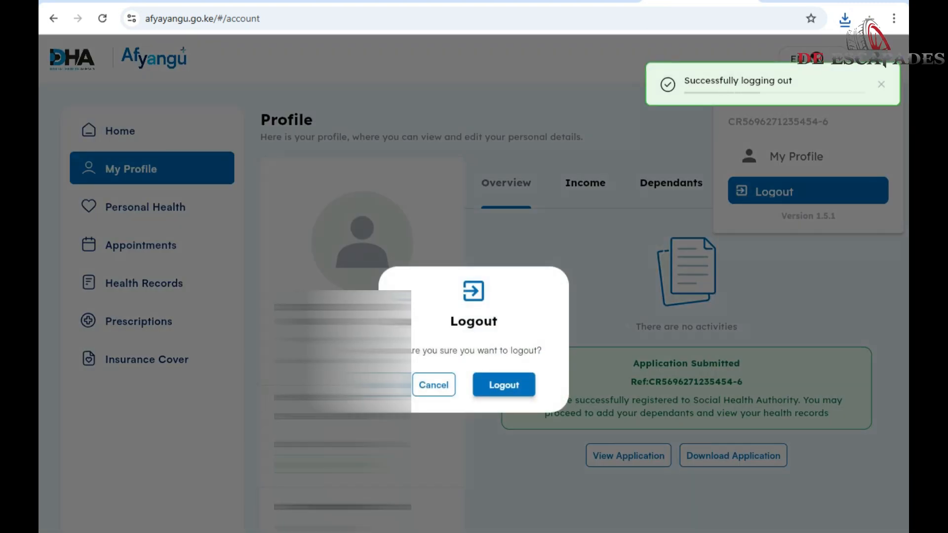